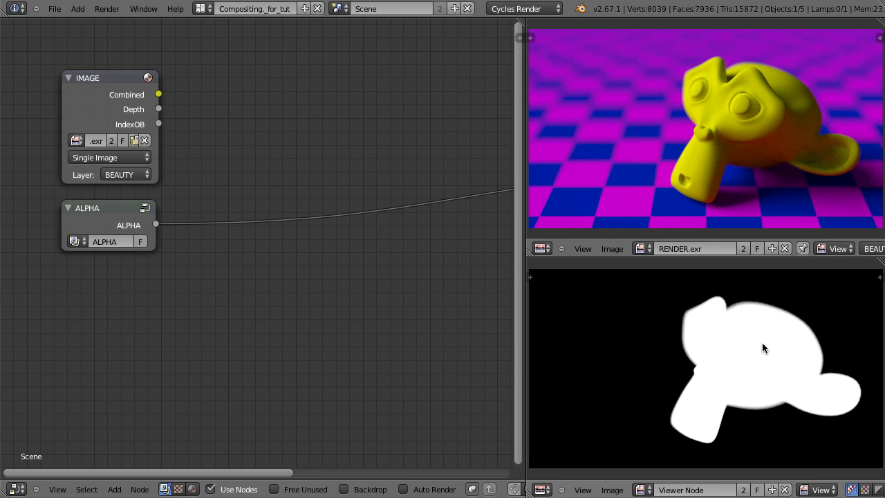
# Add a Hue Saturation Value node, feed the IMAGE node's Combined output into its Image input, and preview it in the viewer
pyautogui.hotkey('shift', 'a')
pyautogui.moveTo(252, 107)
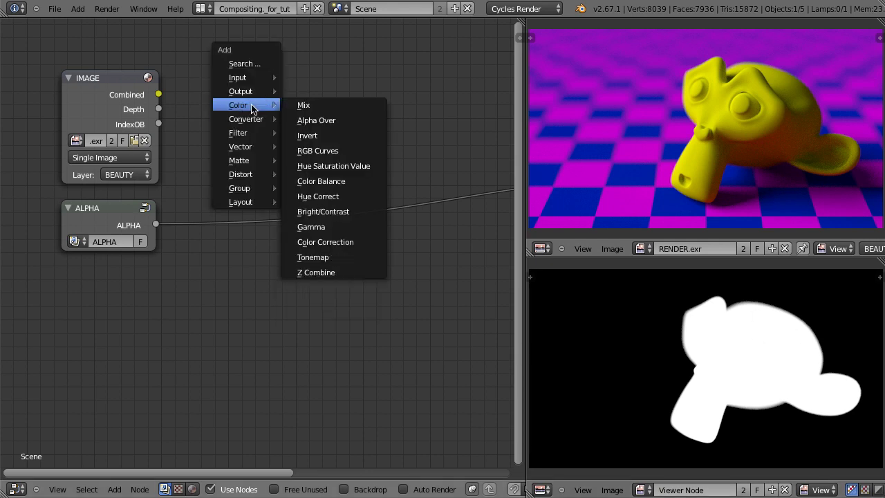
pyautogui.click(364, 166)
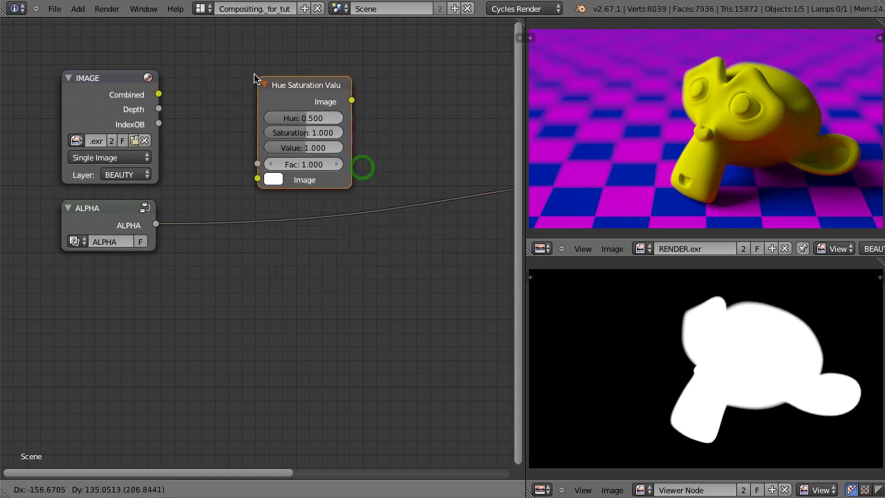
pyautogui.click(239, 62)
pyautogui.click(133, 78)
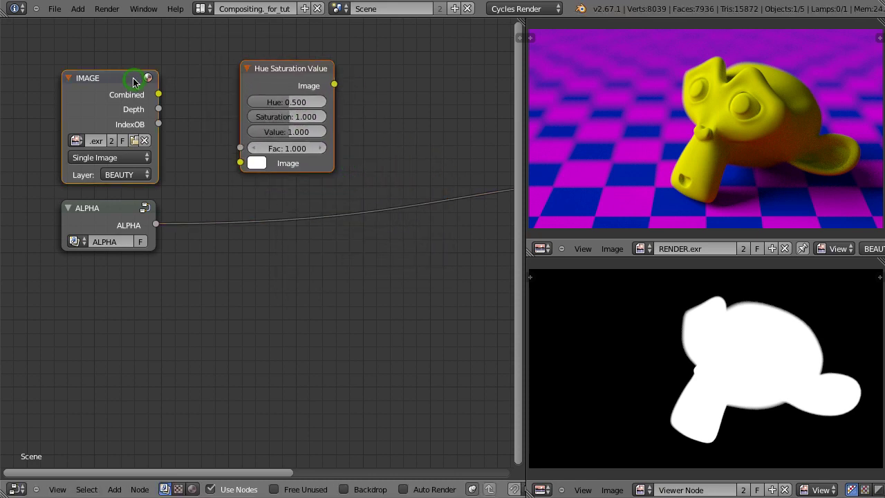
pyautogui.press('f')
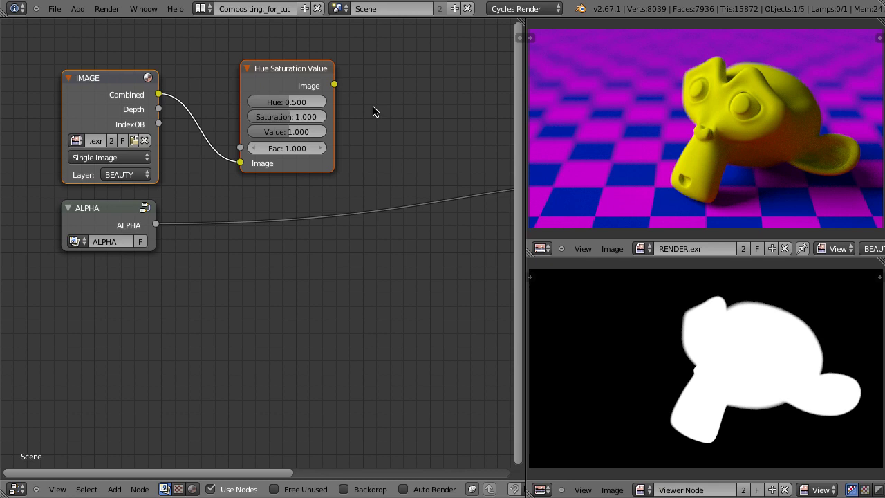
pyautogui.keyDown('ctrl'); pyautogui.keyDown('shift'); pyautogui.click(297, 76); pyautogui.keyUp('shift'); pyautogui.keyUp('ctrl')
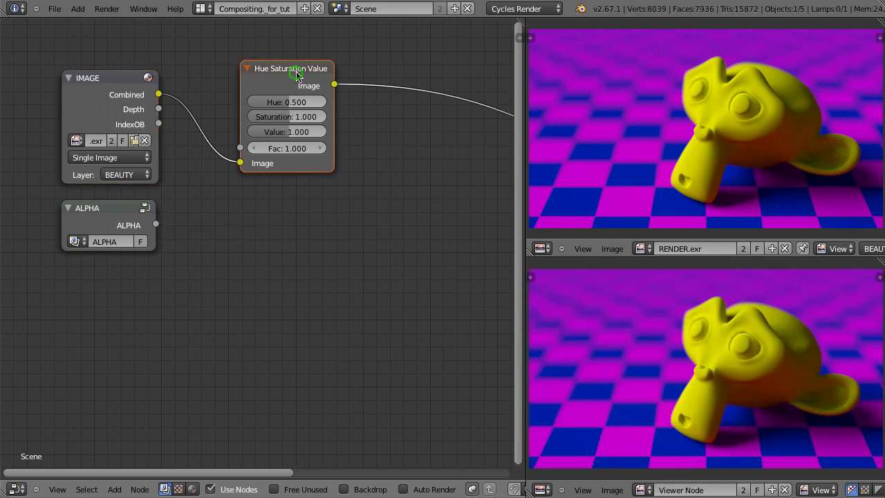
# Connect the ALPHA output to the Hue Saturation Value node's Fac input and set Hue to 0.200 with that node previewed
pyautogui.click(117, 211)
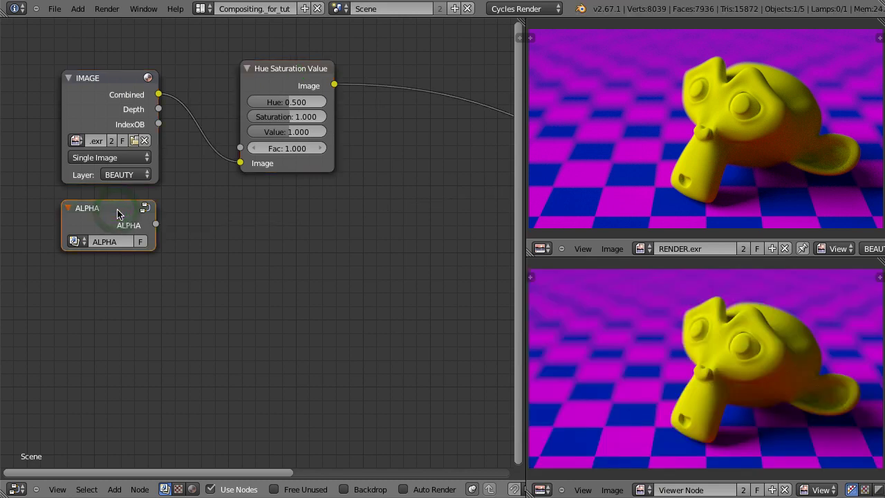
pyautogui.keyDown('ctrl'); pyautogui.keyDown('shift'); pyautogui.click(117, 213); pyautogui.keyUp('shift'); pyautogui.keyUp('ctrl')
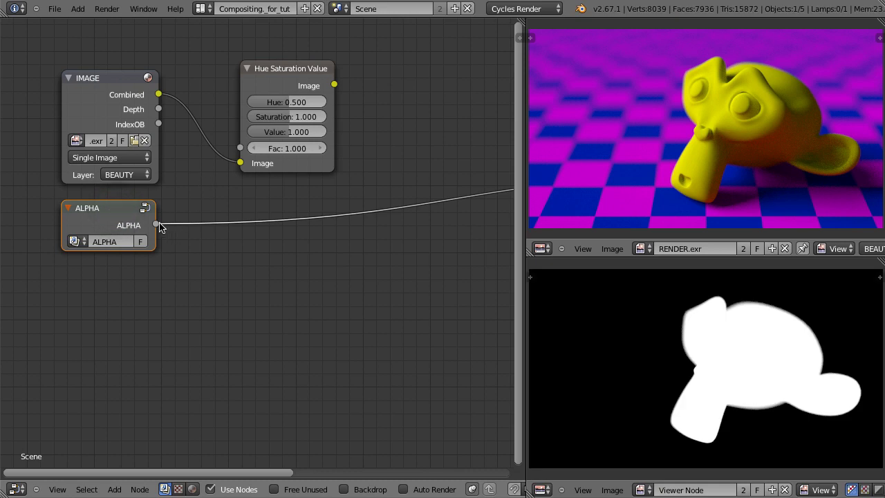
pyautogui.moveTo(157, 224); pyautogui.dragTo(240, 148)
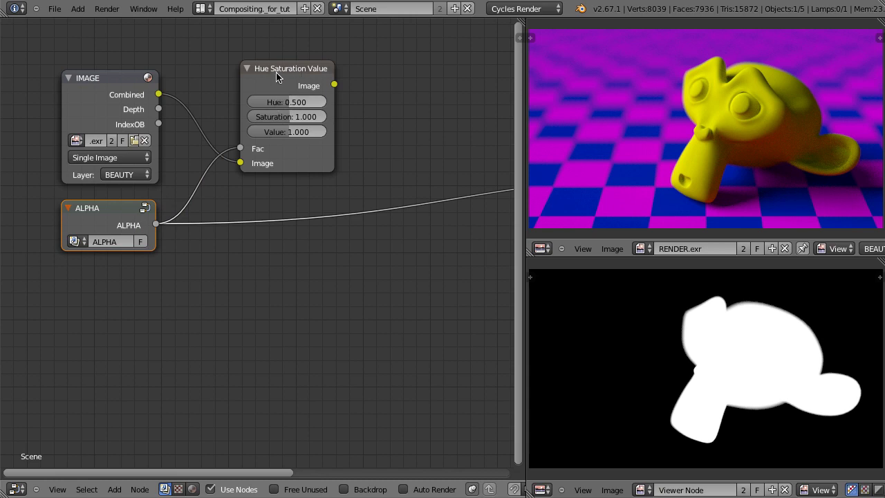
pyautogui.keyDown('ctrl'); pyautogui.keyDown('shift'); pyautogui.click(285, 74); pyautogui.keyUp('shift'); pyautogui.keyUp('ctrl')
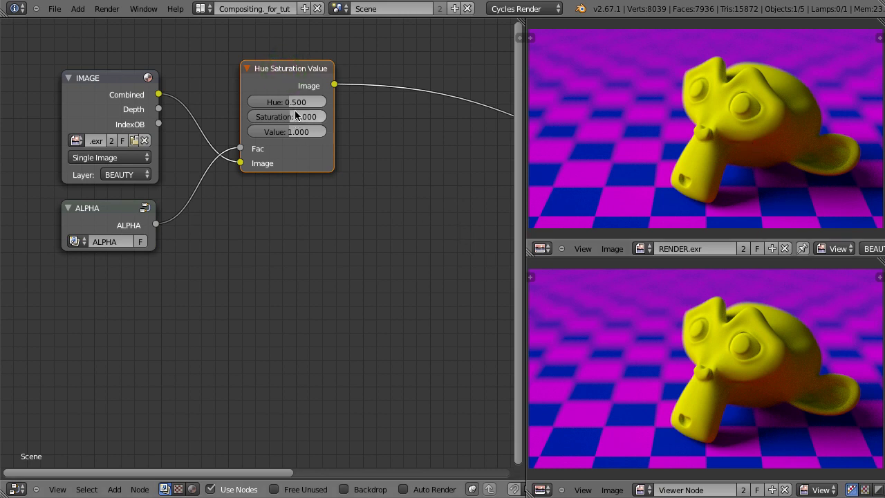
pyautogui.moveTo(292, 101); pyautogui.dragTo(278, 104)
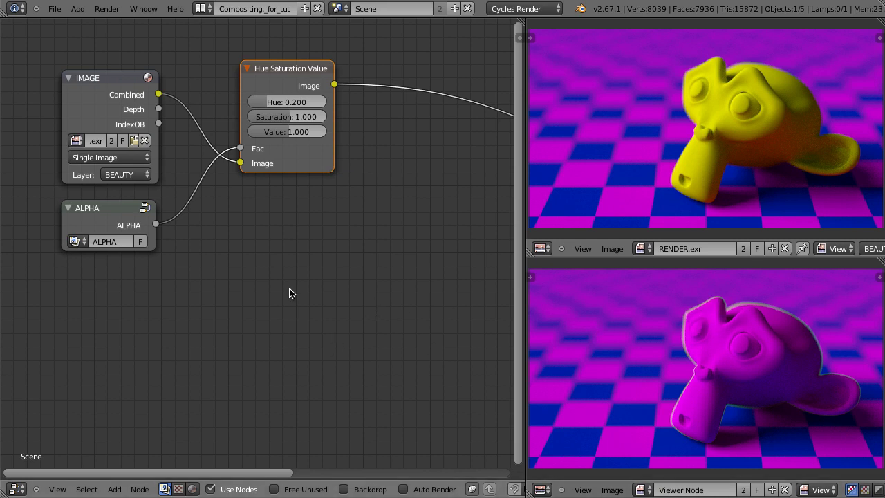
# Insert a Dilate/Erode node between ALPHA and the Fac input and set its Distance to 4
pyautogui.hotkey('shift', 'a')
pyautogui.moveTo(270, 322)
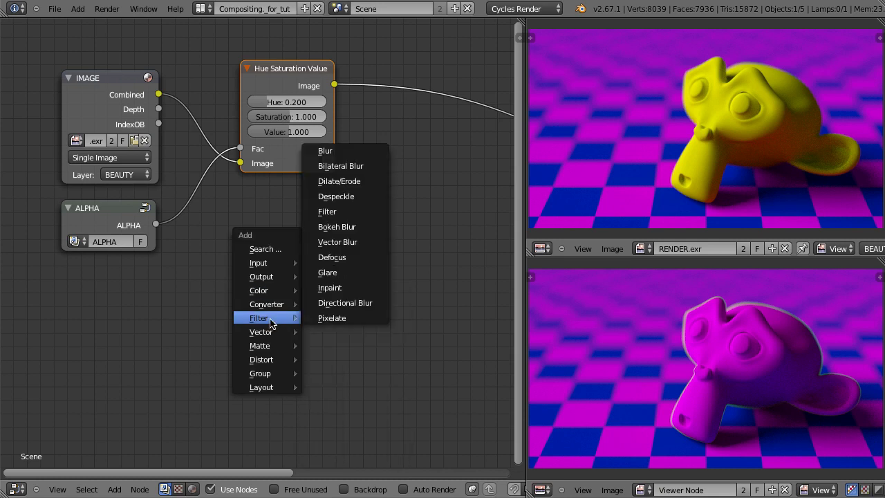
pyautogui.click(348, 181)
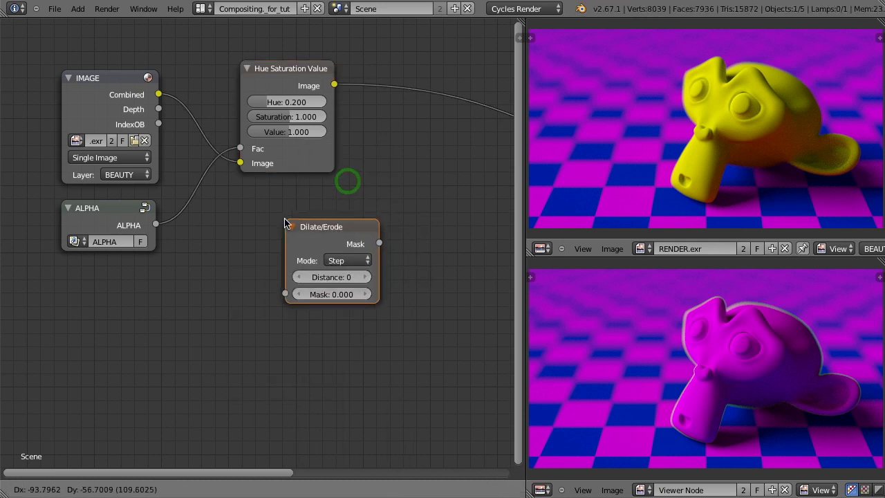
pyautogui.click(179, 202)
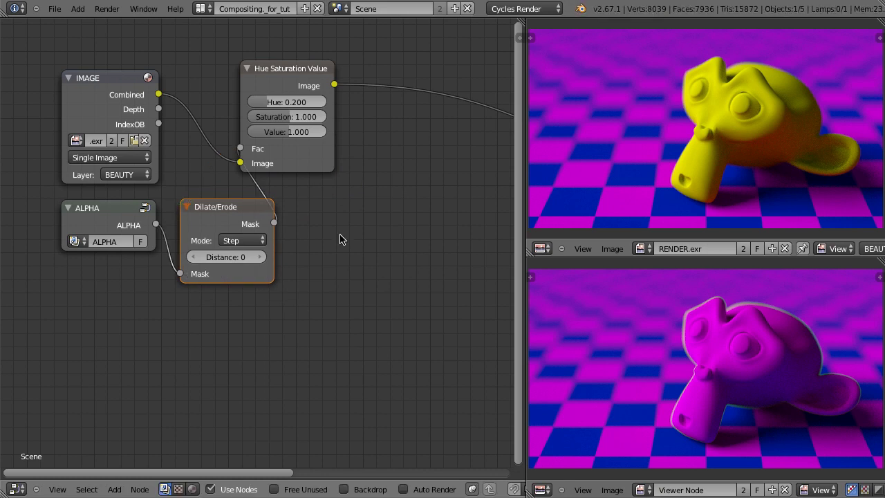
pyautogui.click(259, 257)
pyautogui.click(260, 256)
pyautogui.click(261, 257)
pyautogui.click(261, 258)
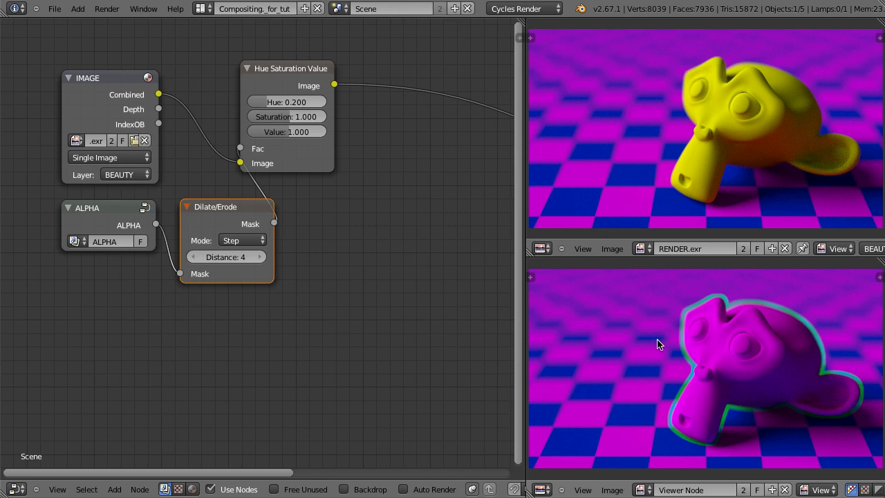
# Set the Dilate/Erode node's Distance to -4 to shrink the mask
pyautogui.click(192, 257)
pyautogui.click(193, 257)
pyautogui.click(192, 257)
pyautogui.click(192, 257)
pyautogui.click(192, 257)
pyautogui.click(193, 257)
pyautogui.click(192, 257)
pyautogui.click(193, 257)
pyautogui.click(192, 257)
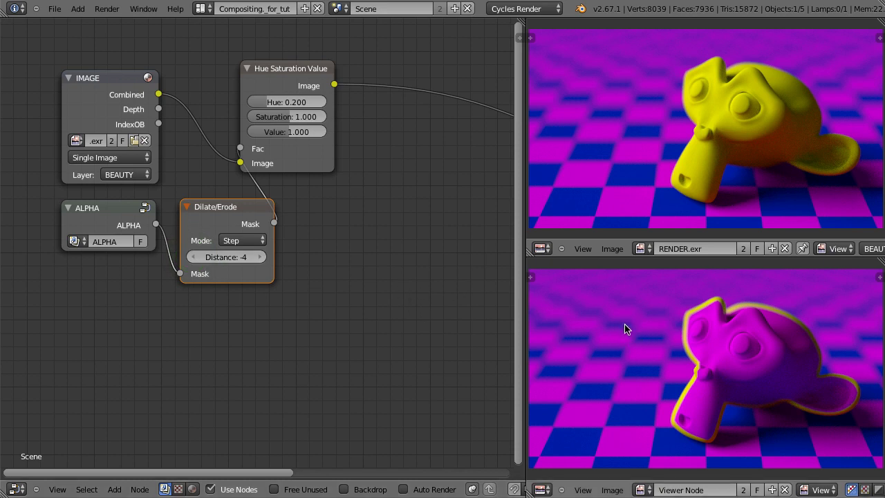
# Switch the Dilate/Erode node's mode to Distance and set its Distance to 1
pyautogui.click(257, 247)
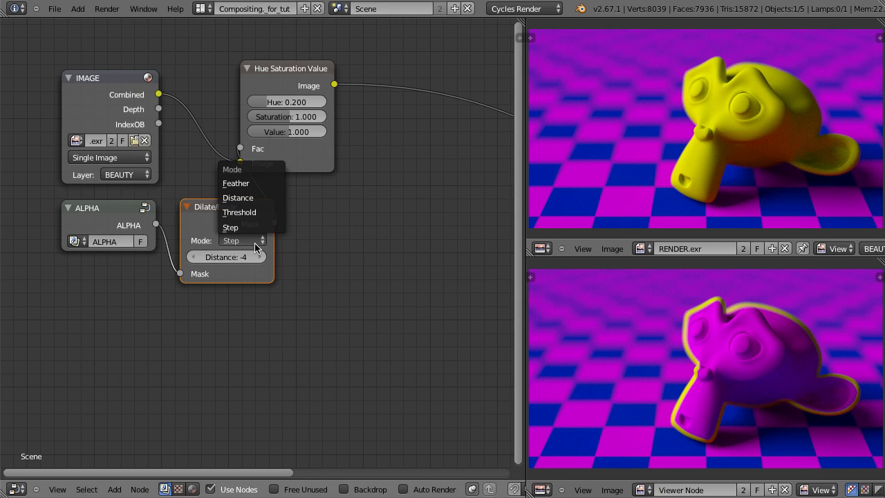
pyautogui.click(241, 198)
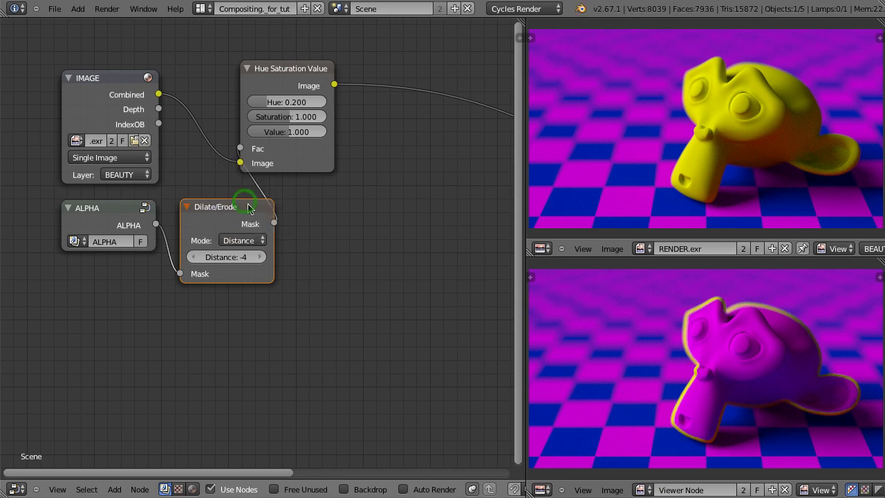
pyautogui.click(261, 257)
pyautogui.click(262, 257)
pyautogui.click(262, 258)
pyautogui.click(262, 257)
pyautogui.click(261, 258)
pyautogui.click(262, 257)
pyautogui.moveTo(261, 257); pyautogui.dragTo(257, 257)
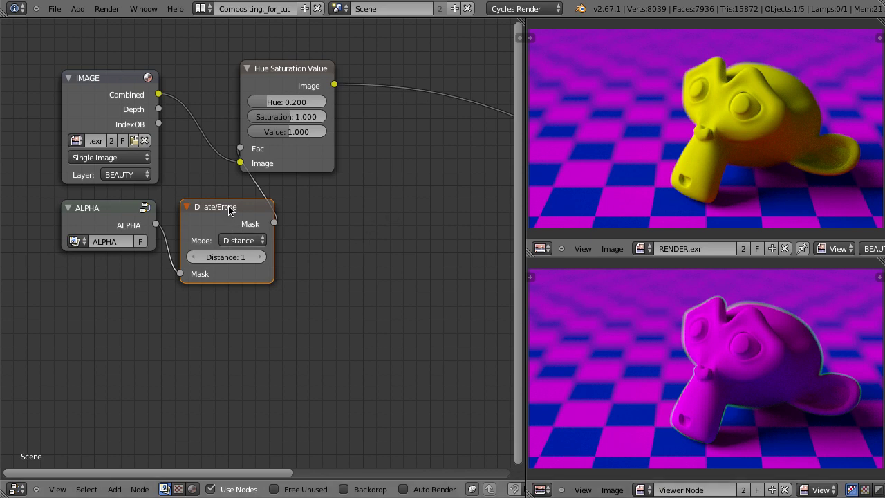
# Delete the Dilate/Erode node while keeping ALPHA connected to the Fac input
pyautogui.hotkey('ctrl', 'x')
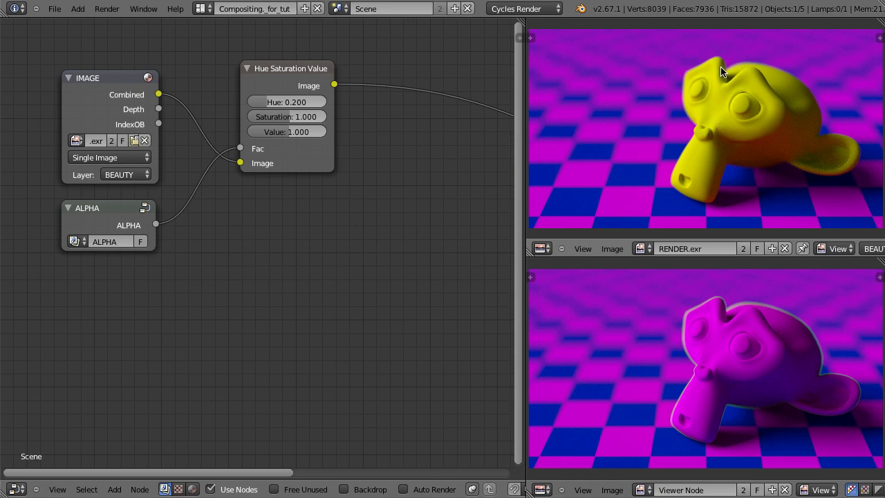
# Add an RGB input node below the ALPHA node and widen it
pyautogui.scroll(8, 756, 80)
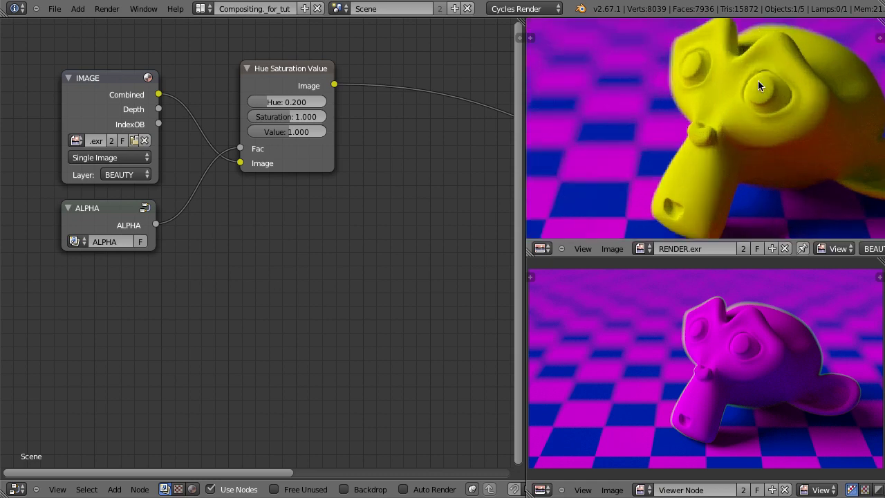
pyautogui.scroll(-5, 723, 114)
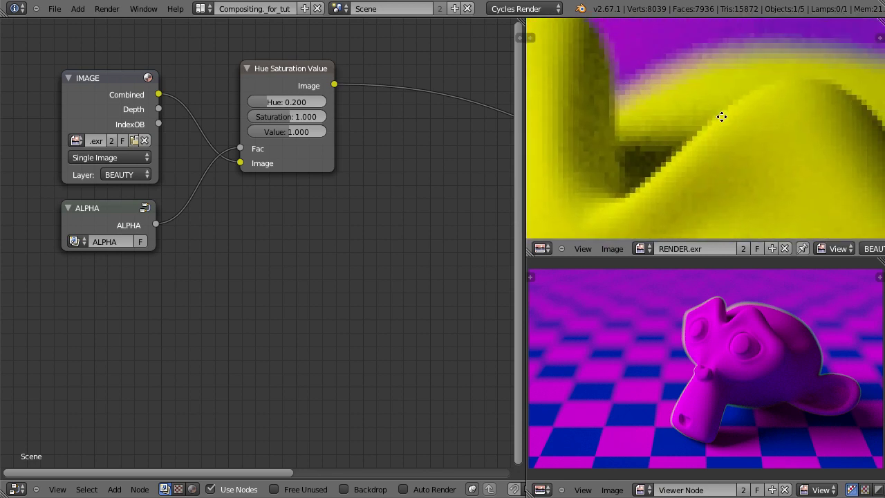
pyautogui.scroll(6, 754, 107)
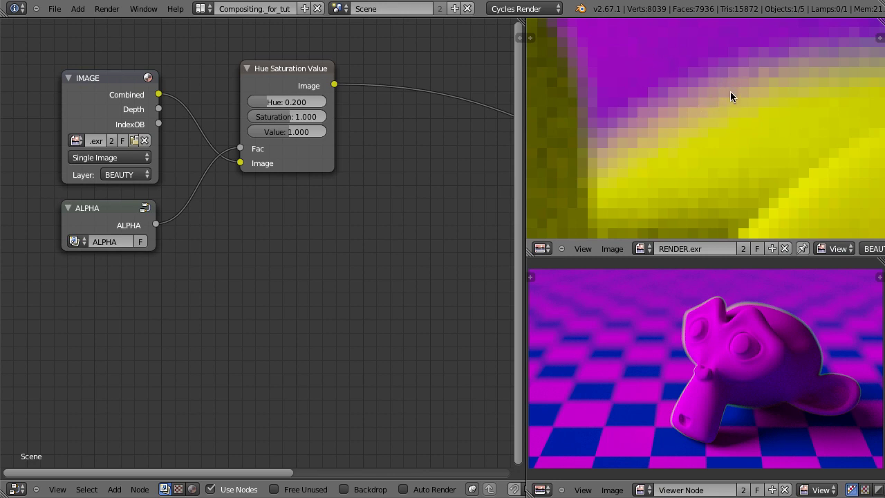
pyautogui.hotkey('shift', 'a')
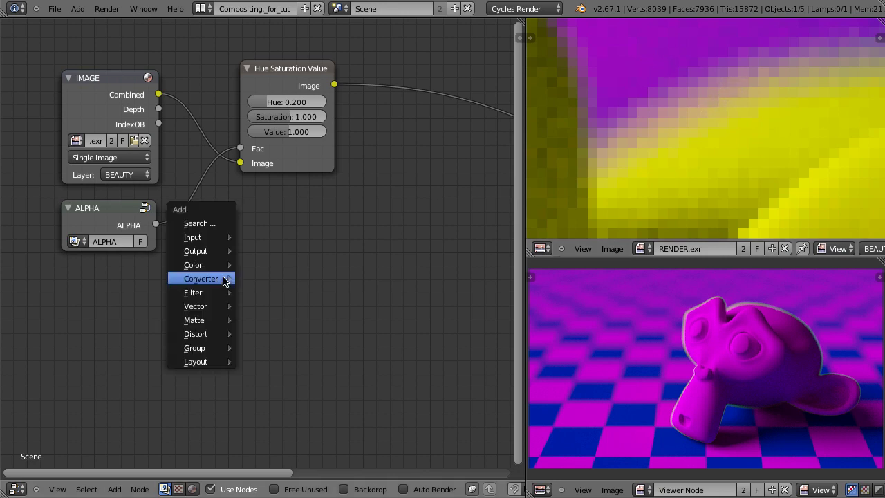
pyautogui.moveTo(206, 240)
pyautogui.click(283, 297)
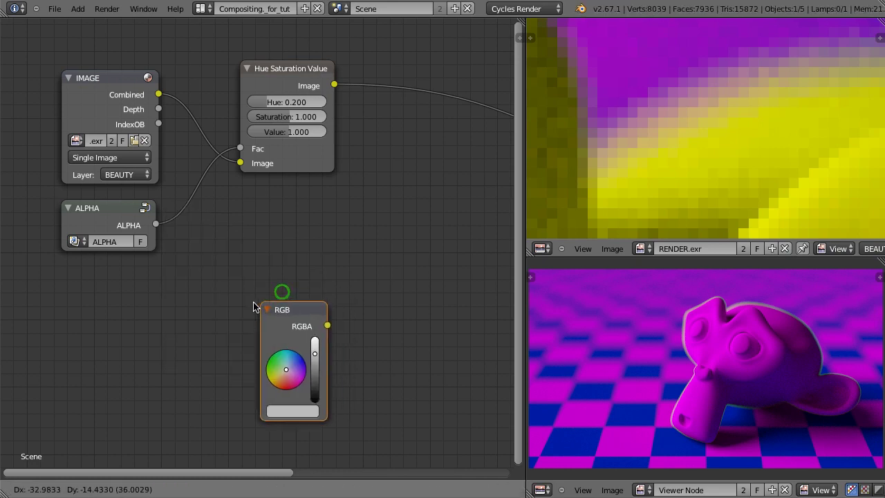
pyautogui.click(110, 296)
pyautogui.moveTo(181, 342); pyautogui.dragTo(229, 341)
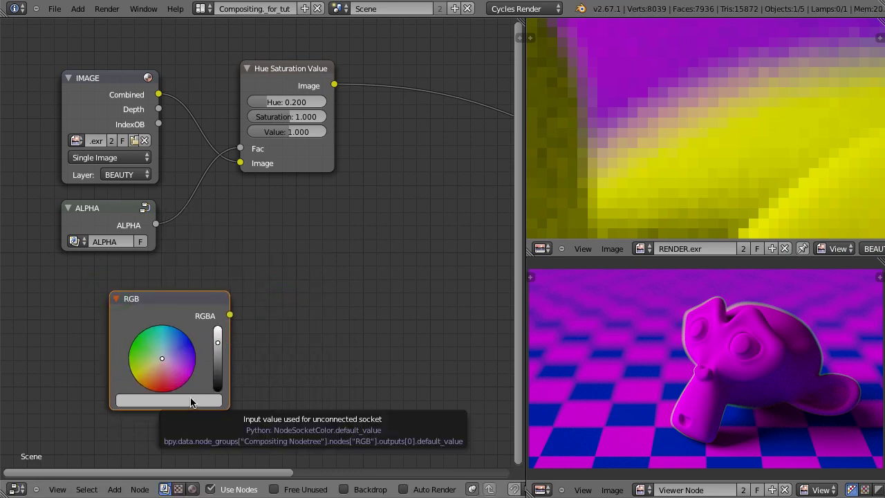
# Set the RGB node's color by sampling a blended pinkish pixel on the monkey's edge in RENDER.exr
pyautogui.click(190, 399)
pyautogui.click(228, 340)
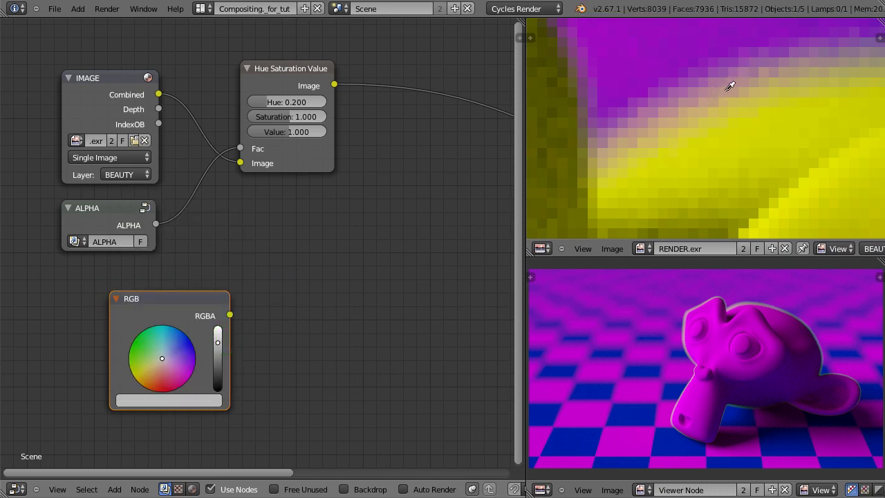
pyautogui.click(724, 90)
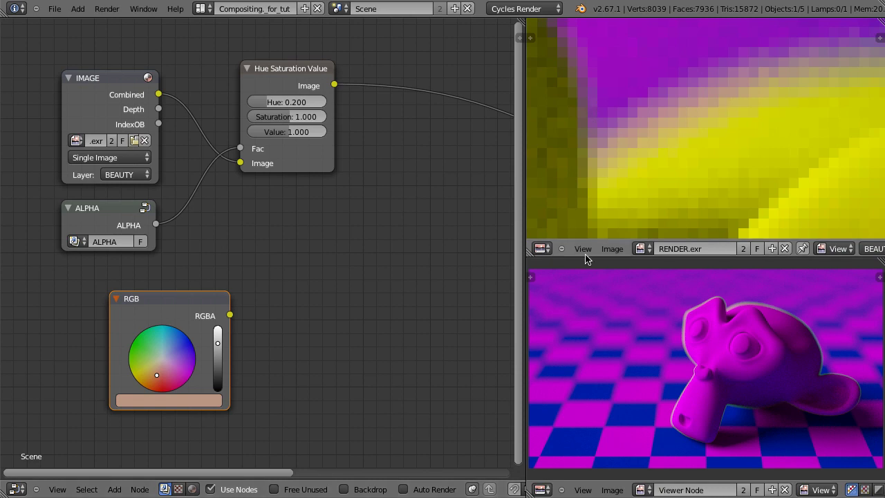
# Preview the RGB node through an inserted Scale node set to Render Size
pyautogui.keyDown('ctrl'); pyautogui.keyDown('shift'); pyautogui.click(175, 304); pyautogui.keyUp('shift'); pyautogui.keyUp('ctrl')
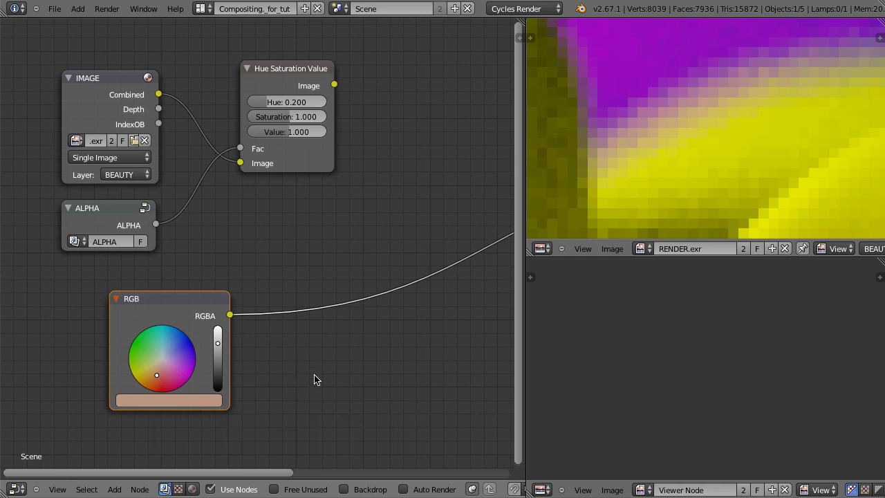
pyautogui.hotkey('shift', 'a')
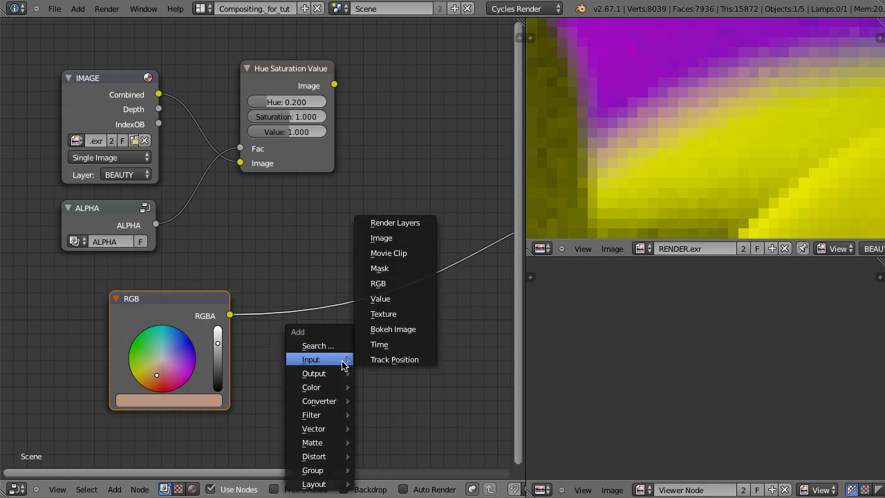
pyautogui.moveTo(320, 457)
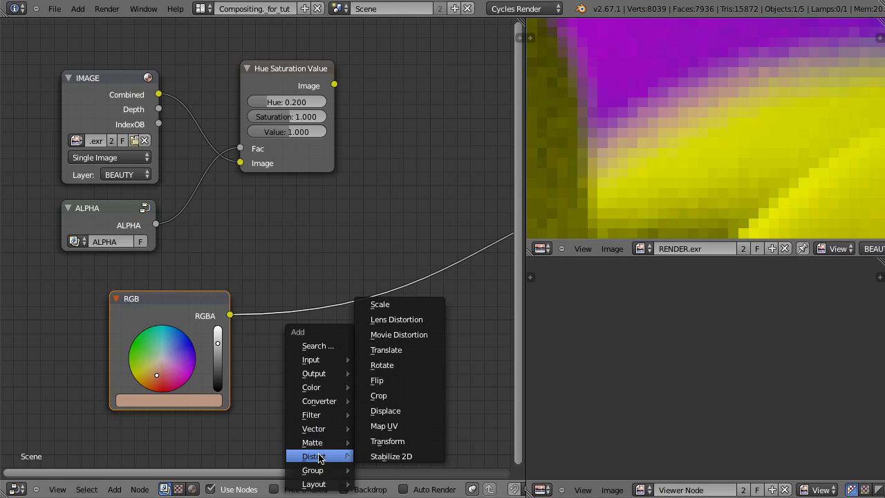
pyautogui.click(381, 304)
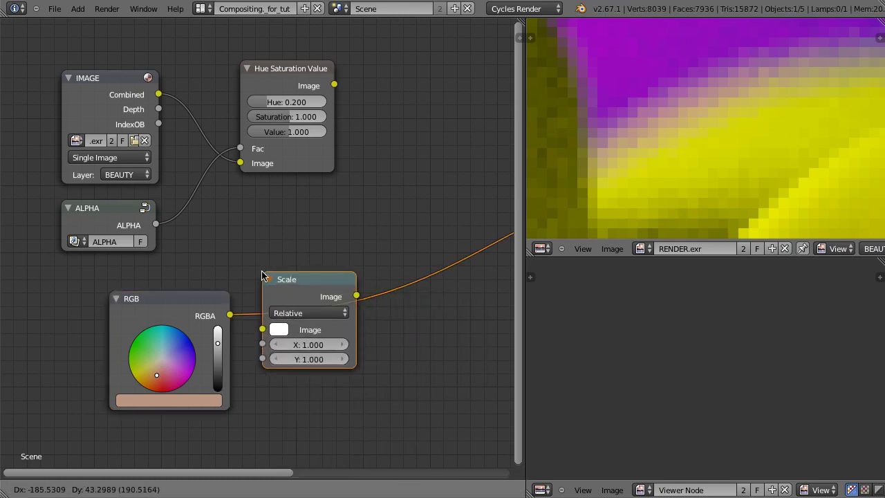
pyautogui.click(262, 277)
pyautogui.click(315, 313)
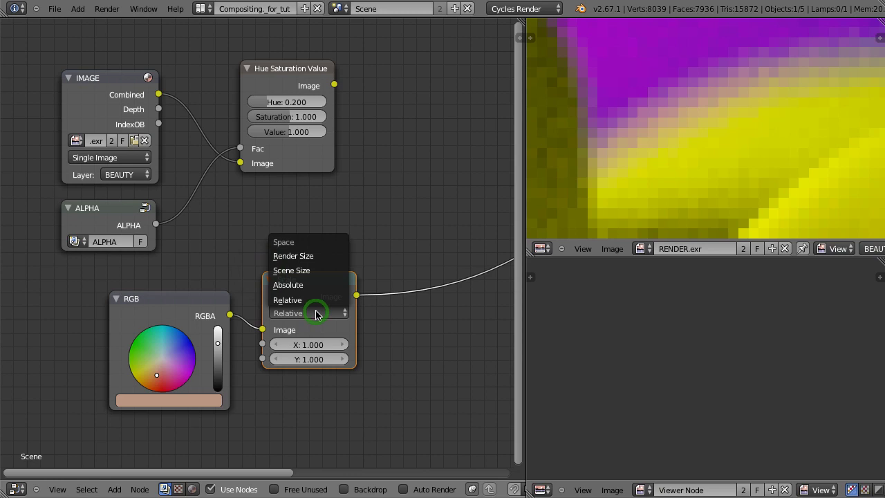
pyautogui.click(296, 256)
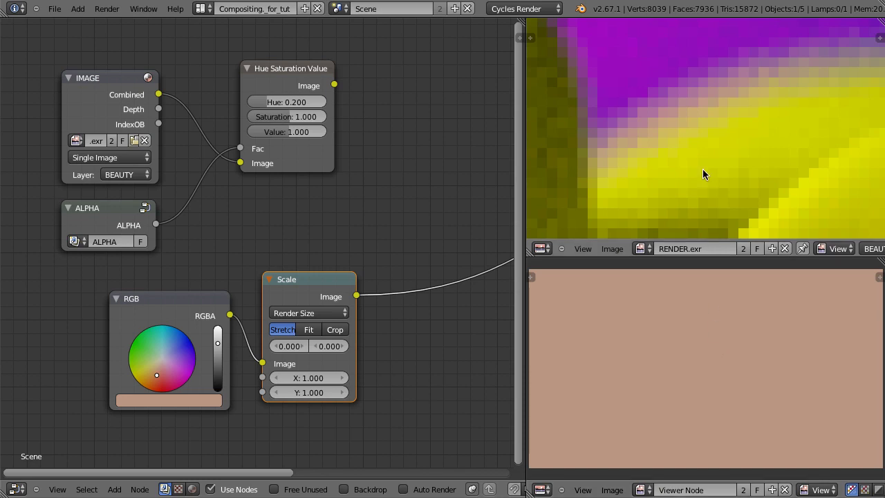
pyautogui.scroll(-8, 705, 146)
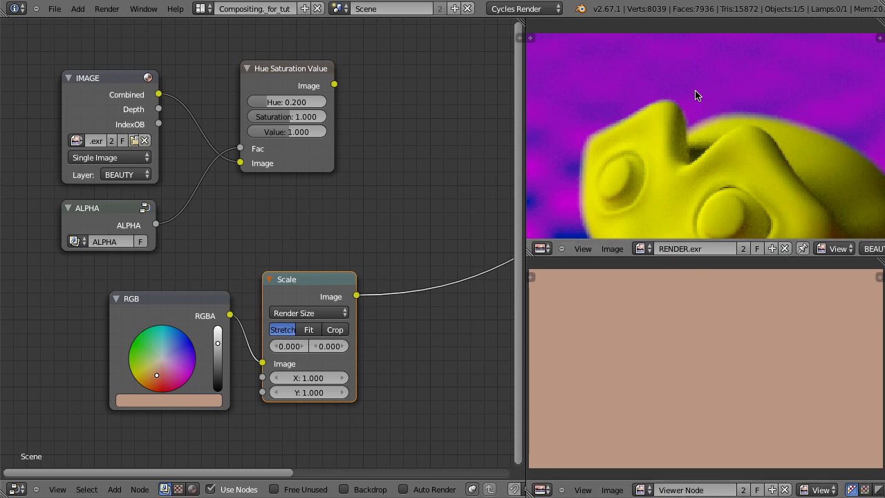
pyautogui.scroll(1, 715, 142)
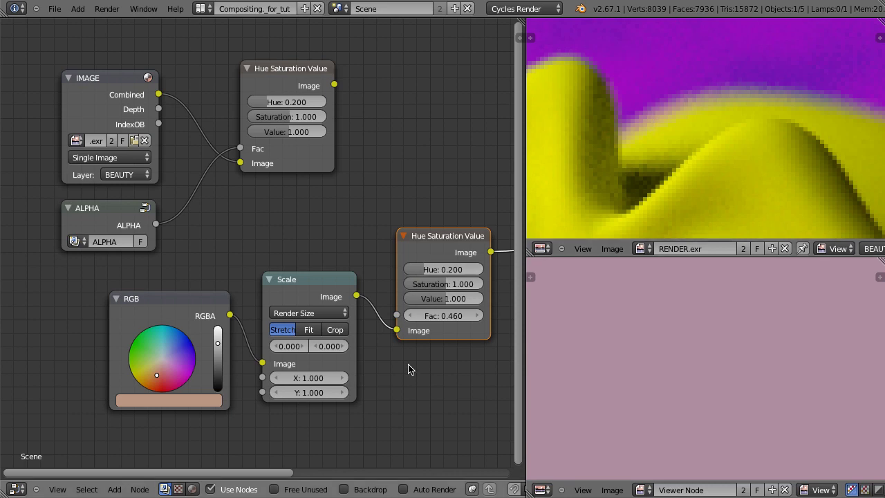
# Duplicate the IMAGE node twice below the RGB setup, setting one copy's layer to MONKEY and the other's to BG
pyautogui.moveTo(411, 415); pyautogui.dragTo(392, 292, button='middle')
pyautogui.scroll(-1, 392, 292)
pyautogui.click(95, 43)
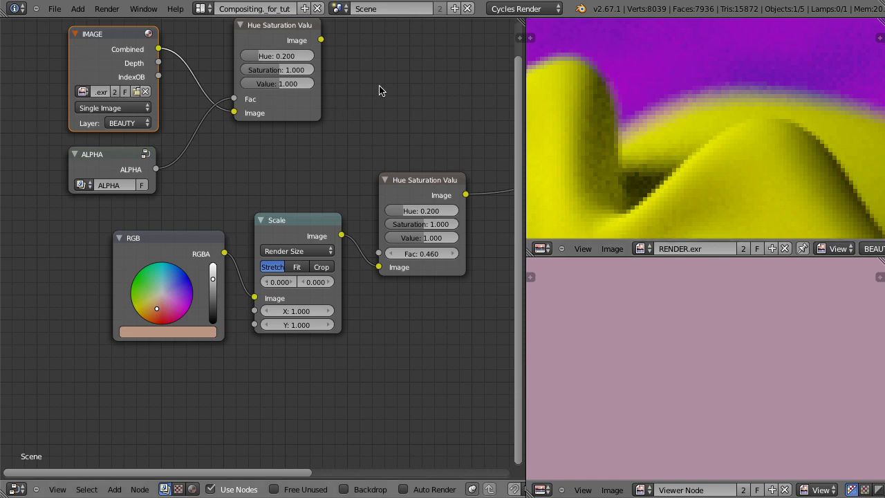
pyautogui.hotkey('shift', 'd')
pyautogui.click(362, 296)
pyautogui.click(128, 348)
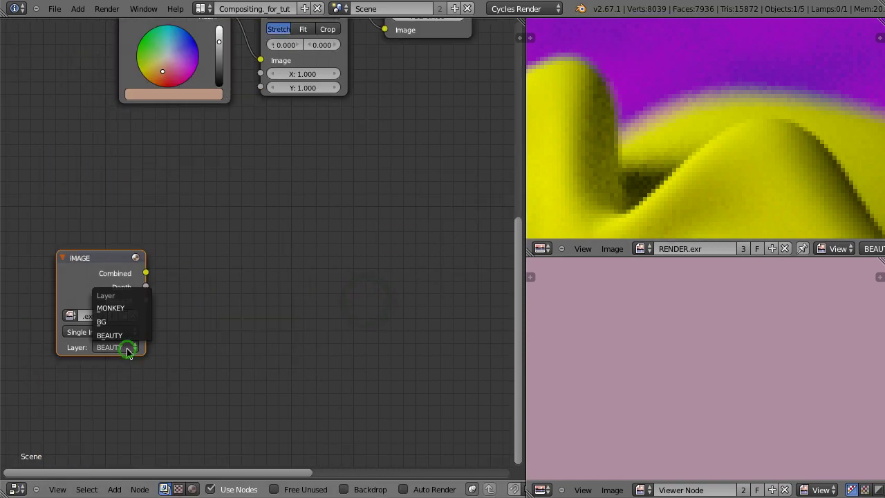
pyautogui.click(117, 308)
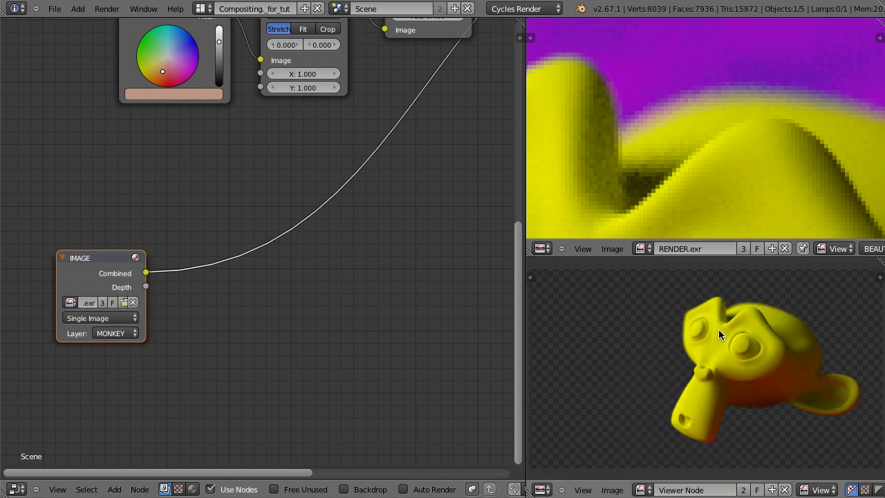
pyautogui.click(117, 334)
pyautogui.click(121, 305)
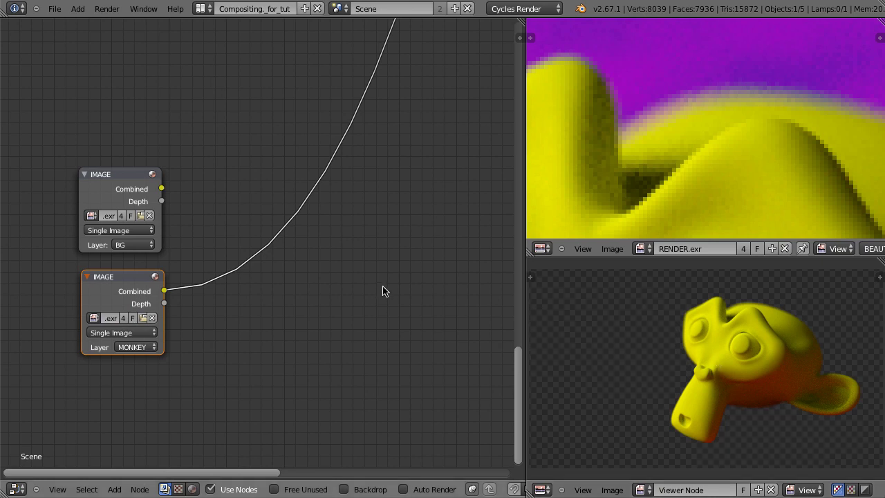
# Add a Mix node with the BG image in its first Image input and the MONKEY image in its second
pyautogui.hotkey('shift', 'a')
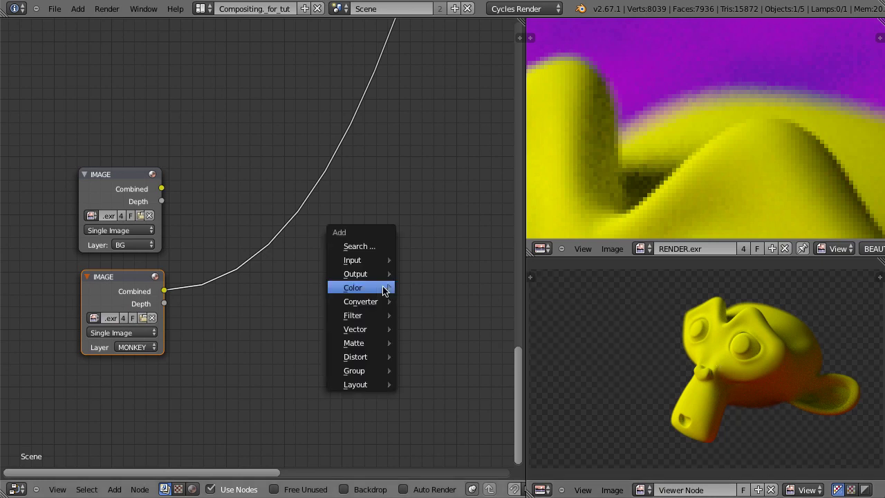
pyautogui.moveTo(384, 291)
pyautogui.click(421, 286)
pyautogui.click(326, 217)
pyautogui.click(128, 177)
pyautogui.moveTo(161, 188); pyautogui.dragTo(326, 294)
pyautogui.click(346, 225)
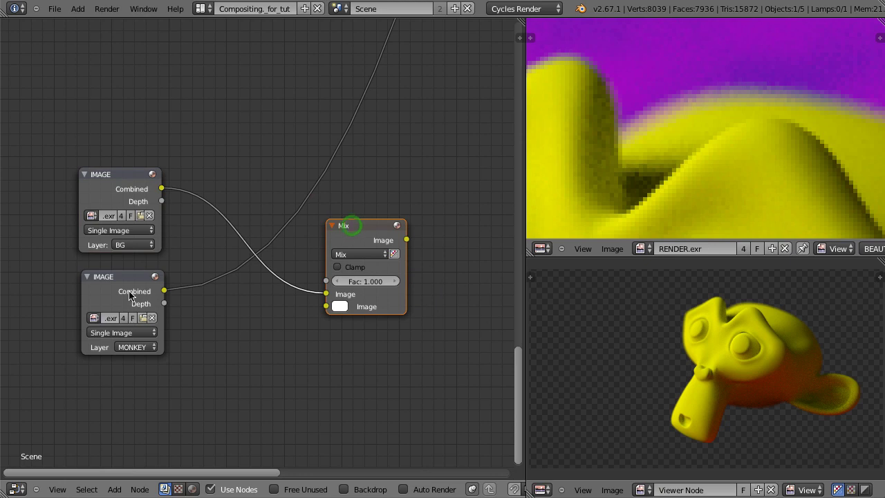
pyautogui.click(110, 280)
pyautogui.moveTo(164, 291); pyautogui.dragTo(326, 306)
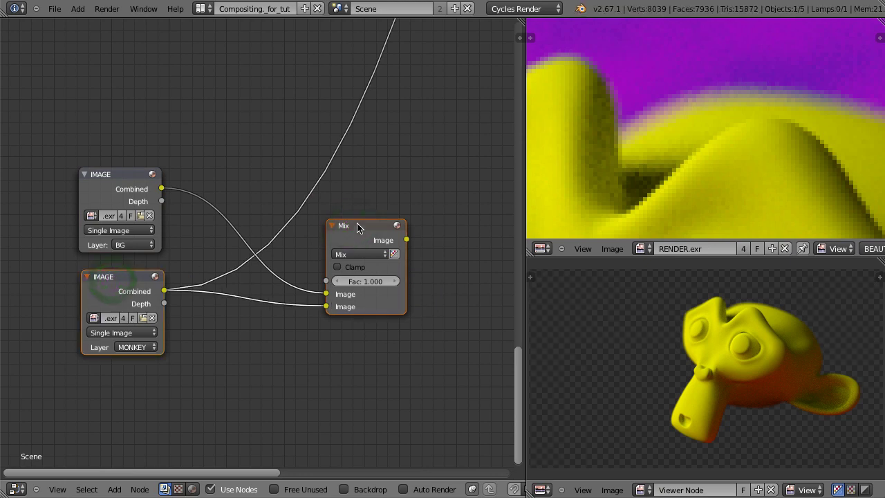
# Preview the Mix node with its alpha option enabled and compare the monkey's edge with the original RENDER.exr
pyautogui.keyDown('ctrl'); pyautogui.keyDown('shift'); pyautogui.click(358, 228); pyautogui.keyUp('shift'); pyautogui.keyUp('ctrl')
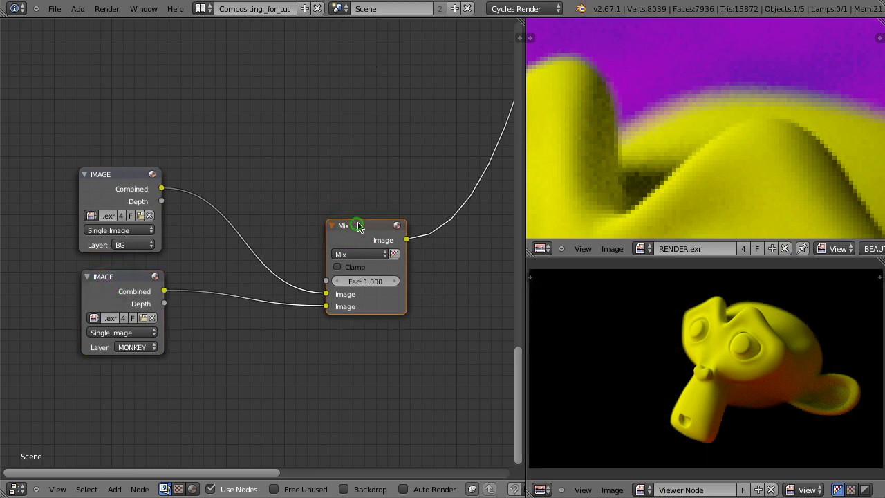
pyautogui.click(394, 255)
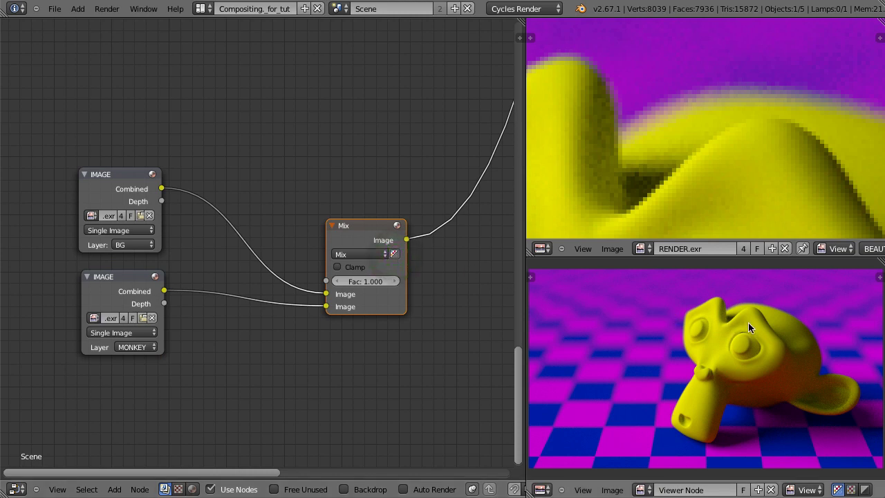
pyautogui.scroll(6, 779, 354)
pyautogui.moveTo(632, 387); pyautogui.dragTo(751, 422, button='middle')
pyautogui.moveTo(640, 325); pyautogui.dragTo(664, 380, button='middle')
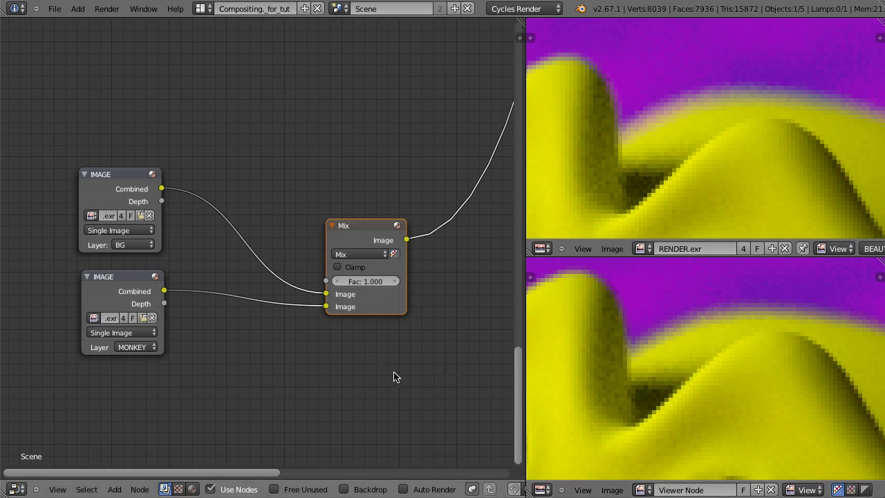
# Insert an Alpha Convert node between the MONKEY image and Mix, set to Premul to Straight
pyautogui.hotkey('shift', 'a')
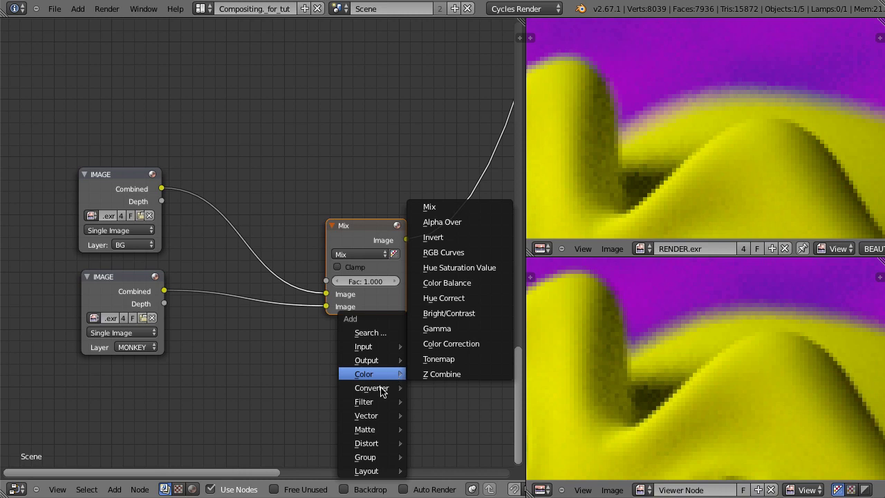
pyautogui.moveTo(381, 390)
pyautogui.click(458, 235)
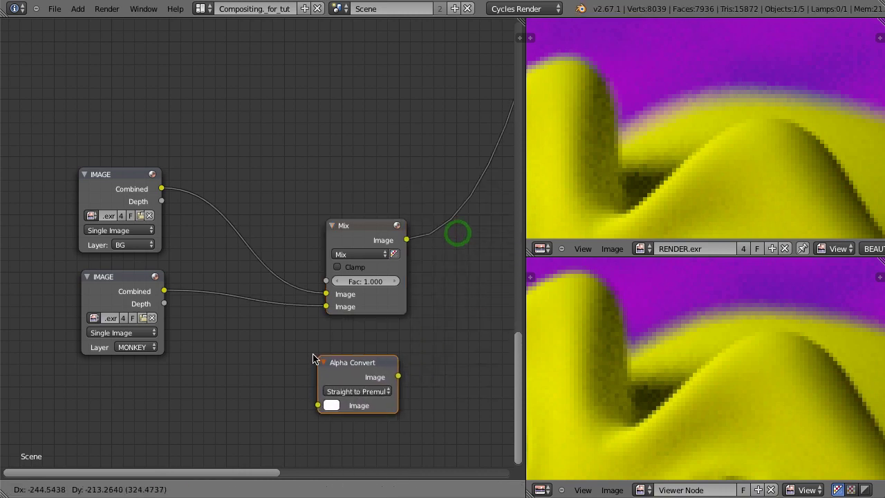
pyautogui.click(211, 298)
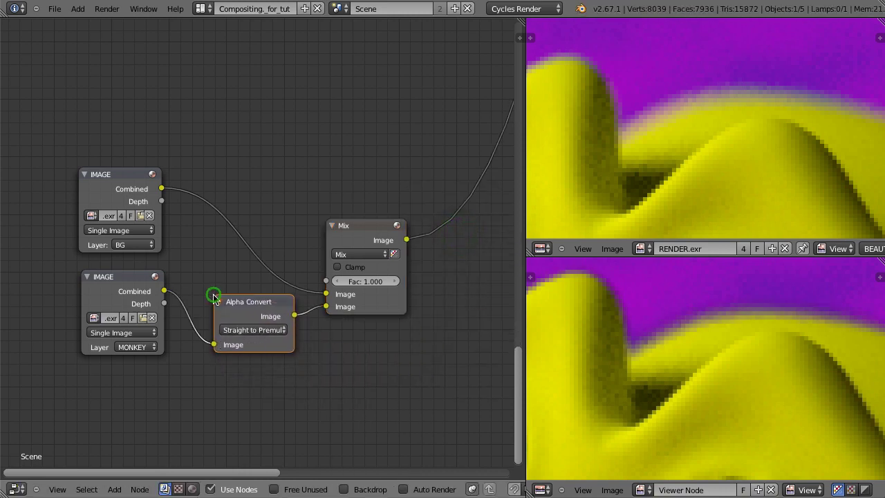
pyautogui.click(253, 331)
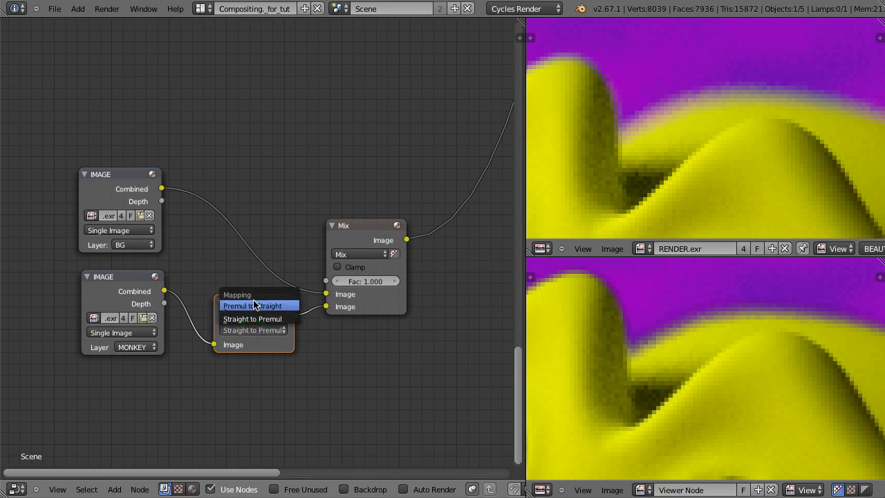
pyautogui.click(254, 305)
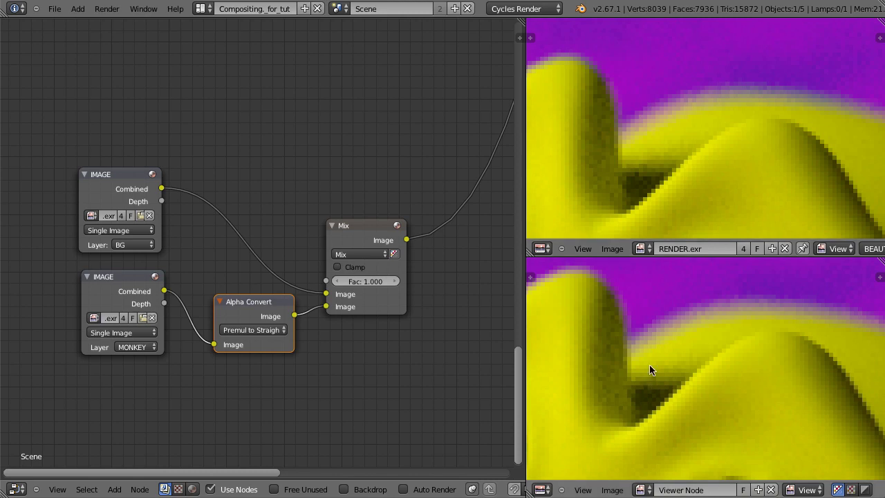
# Duplicate the BG and MONKEY image nodes together and place the copies below the Mix setup
pyautogui.moveTo(431, 361); pyautogui.dragTo(427, 237, button='middle')
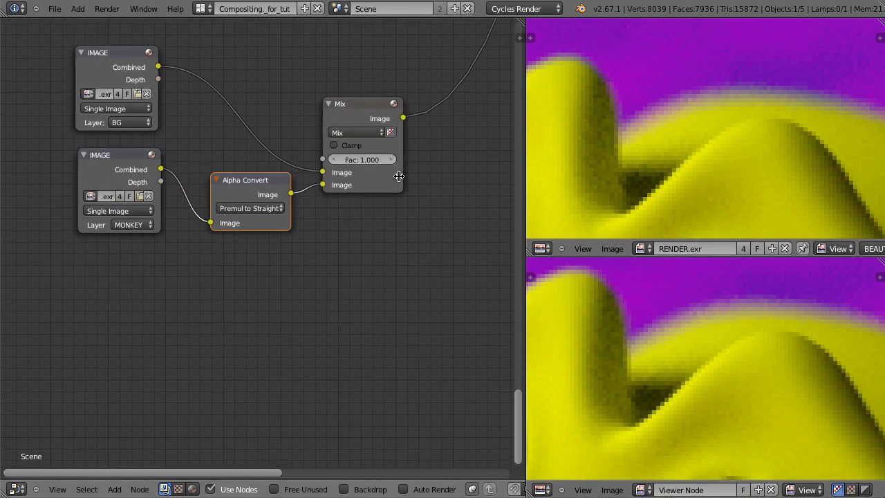
pyautogui.click(352, 108)
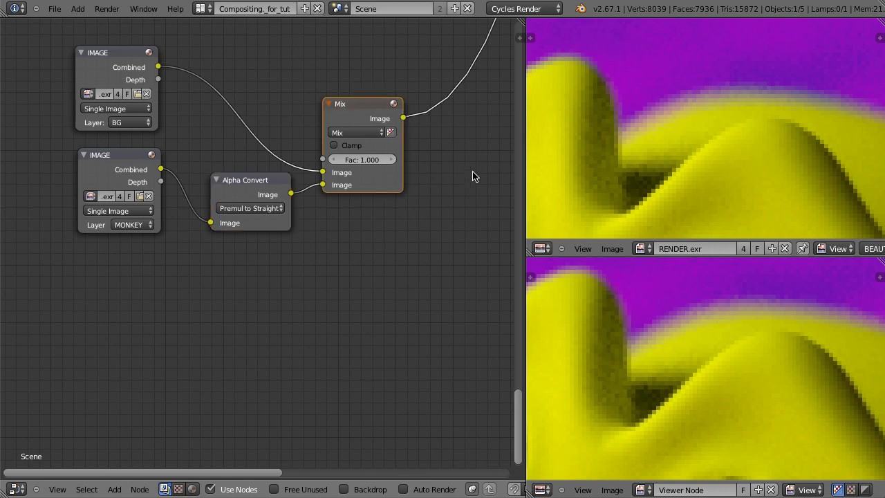
pyautogui.press('a')
pyautogui.press('b')
pyautogui.moveTo(35, 76); pyautogui.dragTo(109, 199)
pyautogui.hotkey('shift', 'd')
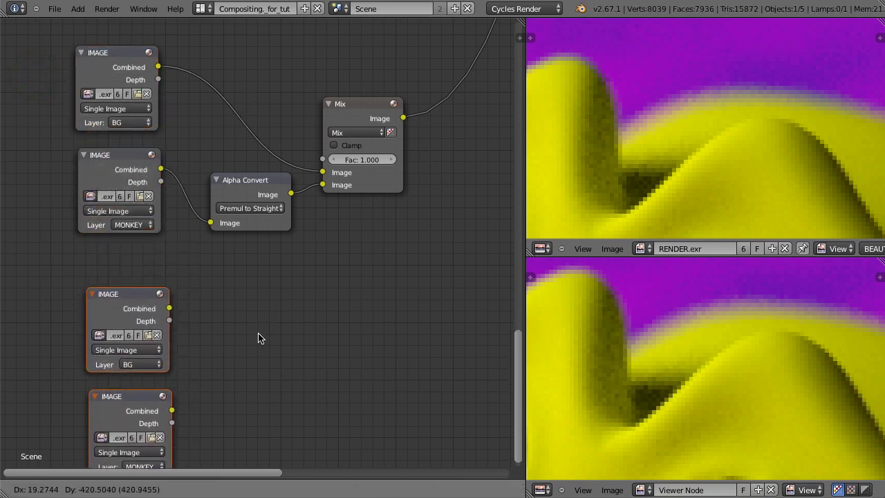
pyautogui.click(247, 328)
# Add an Alpha Over node combining the duplicated BG and MONKEY images, with BG as the first input, and preview it
pyautogui.hotkey('shift', 'a')
pyautogui.moveTo(269, 326)
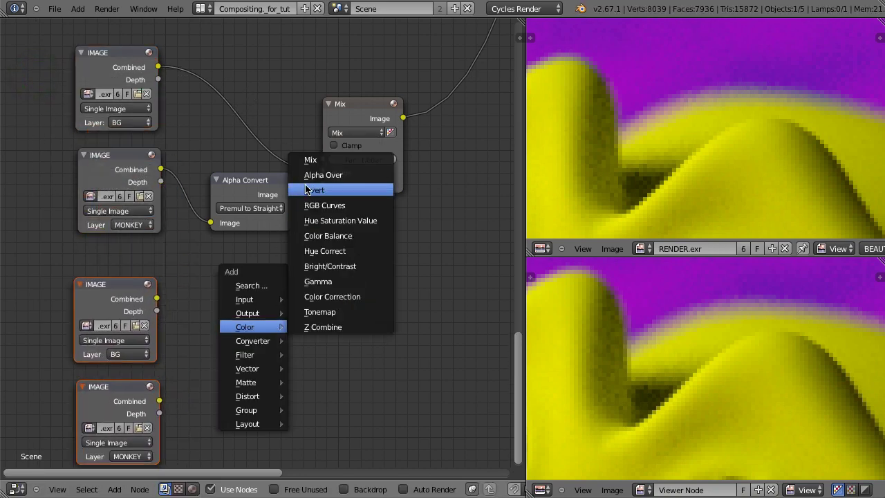
pyautogui.click(331, 174)
pyautogui.click(235, 315)
pyautogui.rightClick(98, 285)
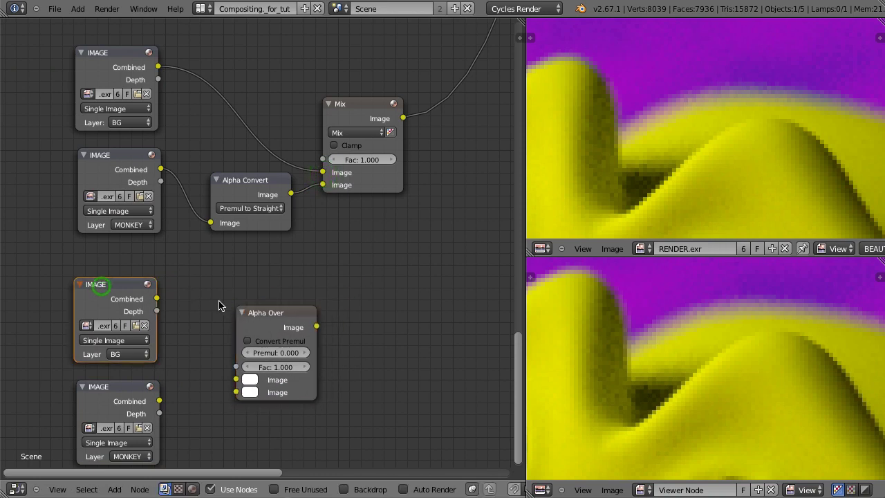
pyautogui.keyDown('shift'); pyautogui.rightClick(267, 312); pyautogui.keyUp('shift')
pyautogui.press('f')
pyautogui.rightClick(266, 312)
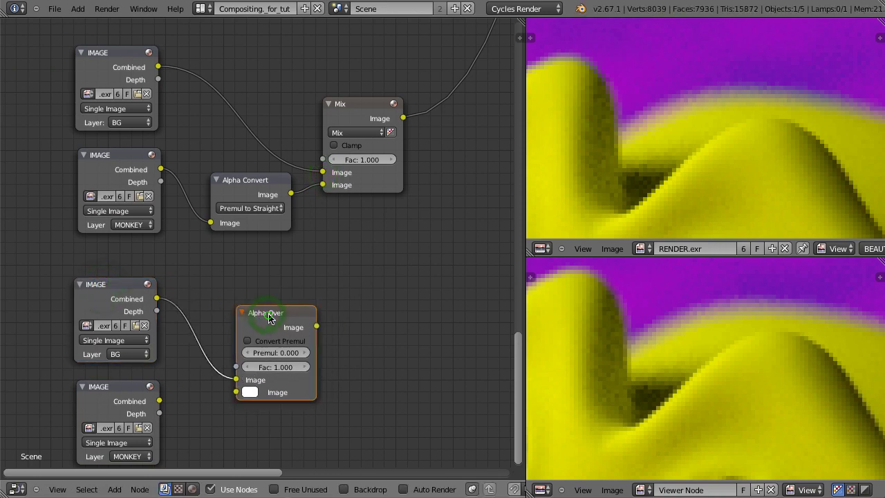
pyautogui.keyDown('shift'); pyautogui.rightClick(115, 388); pyautogui.keyUp('shift')
pyautogui.press('f')
pyautogui.keyDown('ctrl'); pyautogui.keyDown('shift'); pyautogui.click(268, 322); pyautogui.keyUp('shift'); pyautogui.keyUp('ctrl')
# Delete the Mix setup with its two images and Alpha Convert node, and move Alpha Over farther from the remaining images
pyautogui.scroll(-2, 385, 311)
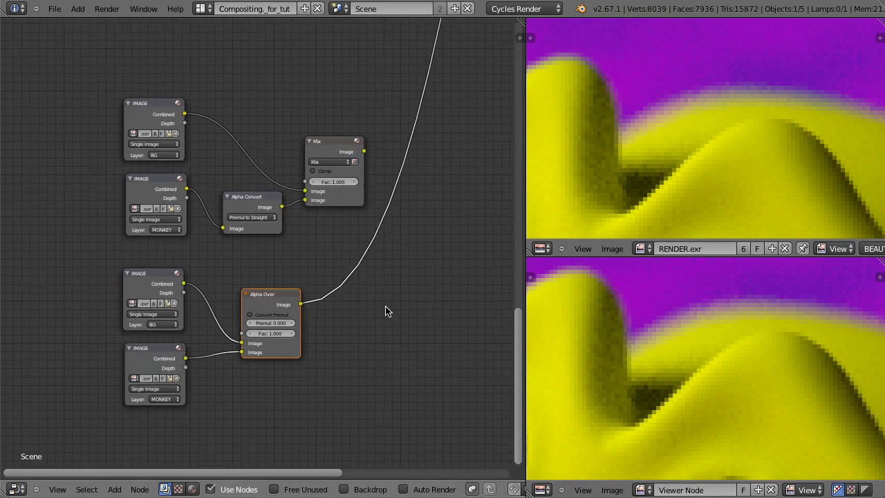
pyautogui.moveTo(386, 312); pyautogui.dragTo(360, 287, button='middle')
pyautogui.press('b')
pyautogui.moveTo(67, 67); pyautogui.dragTo(354, 217)
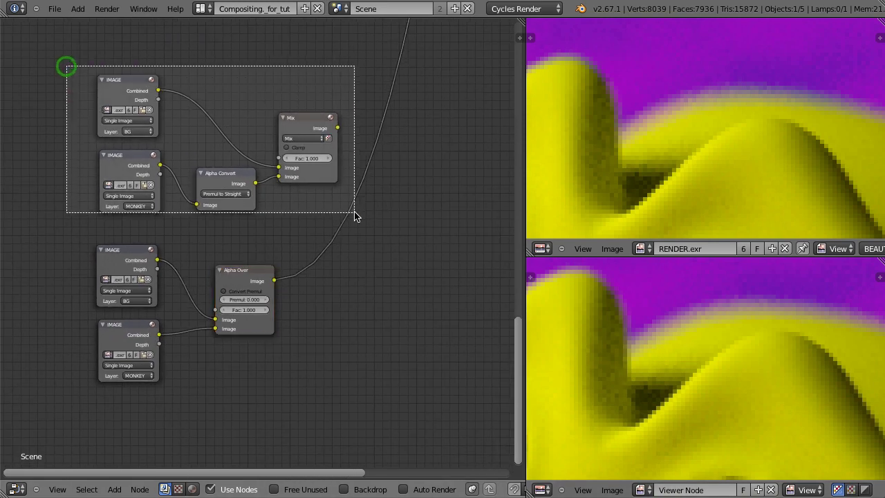
pyautogui.press('x')
pyautogui.scroll(1, 242, 282)
pyautogui.moveTo(243, 280); pyautogui.dragTo(415, 262)
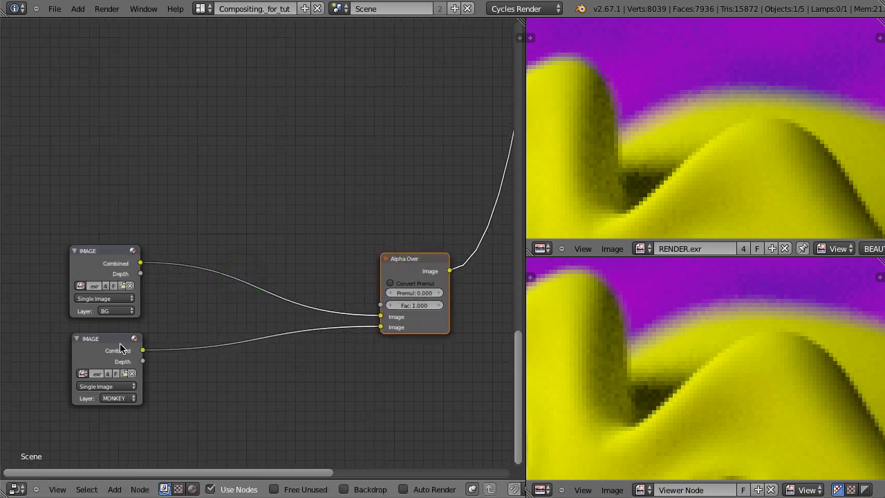
# Duplicate the Hue Saturation Value node and insert the copy between the MONKEY image and Alpha Over
pyautogui.scroll(-2, 245, 204)
pyautogui.moveTo(284, 96); pyautogui.dragTo(286, 217, button='middle')
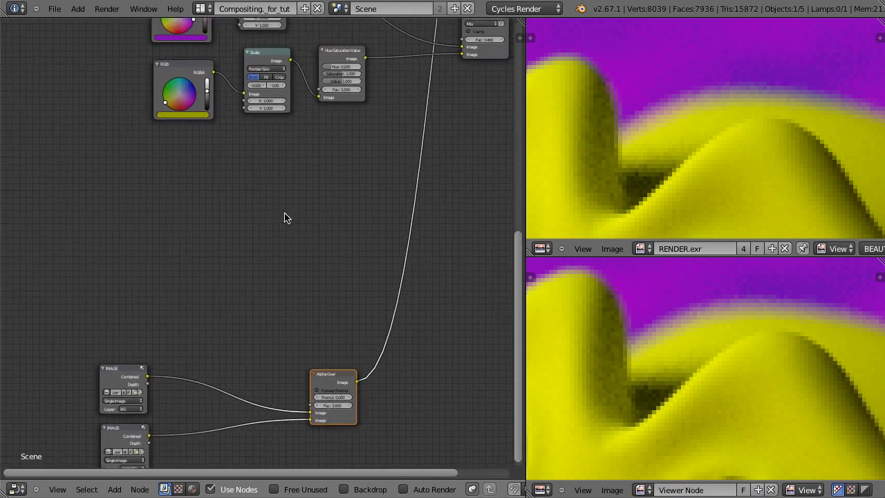
pyautogui.click(337, 53)
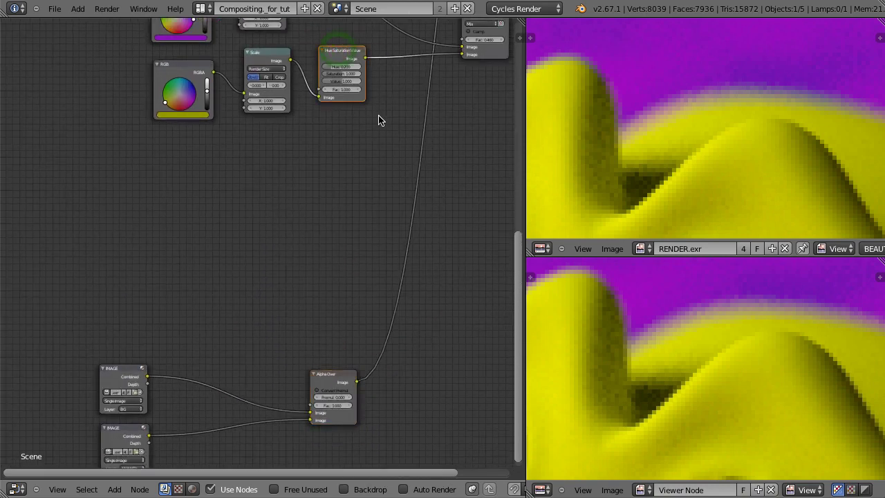
pyautogui.press('g')
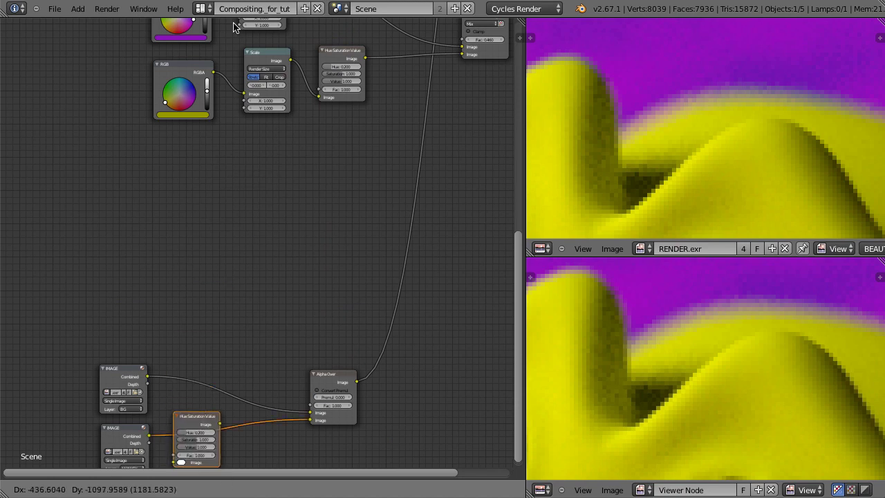
pyautogui.click(234, 26)
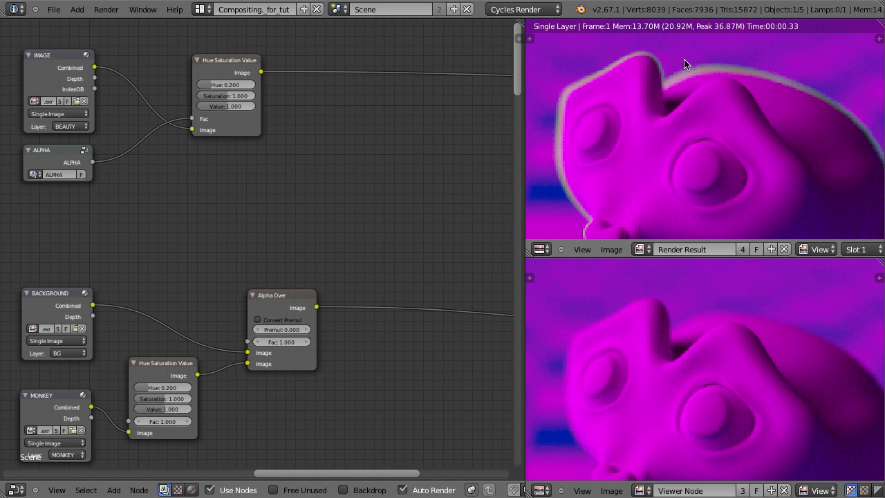
# Link the BEAUTY image directly to the Render Result output, and preview the ALPHA node
pyautogui.click(57, 57)
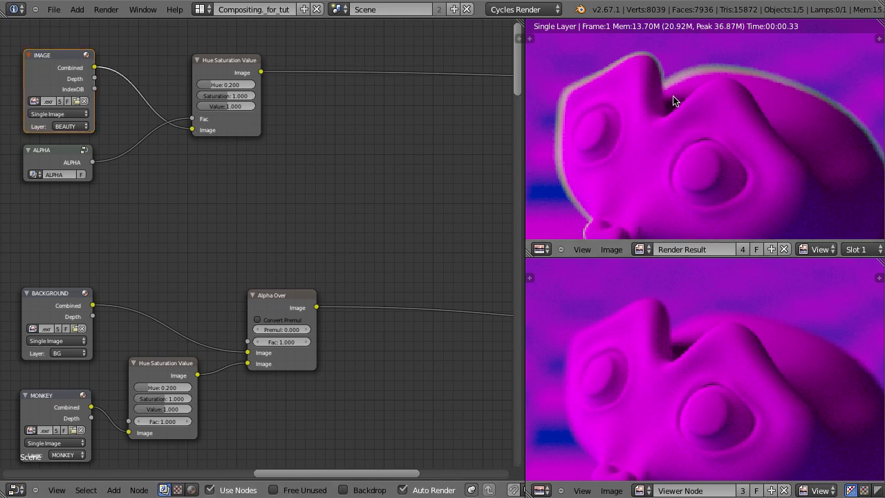
pyautogui.press('f')
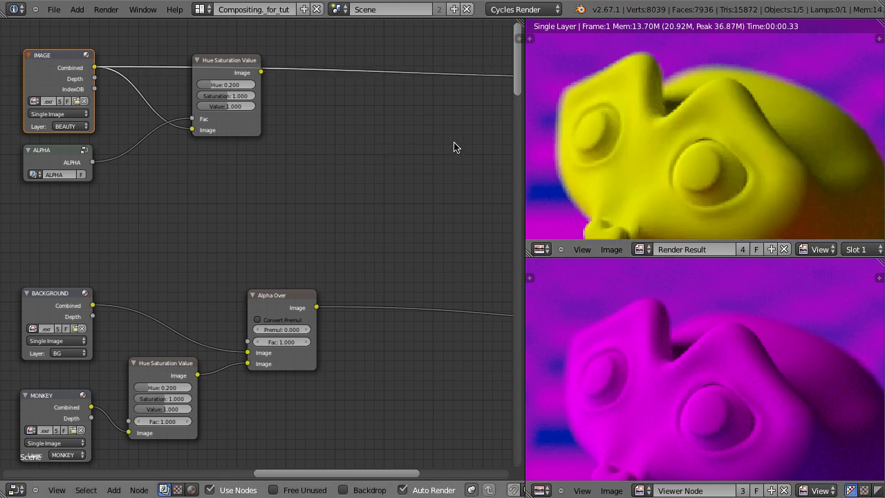
pyautogui.keyDown('ctrl'); pyautogui.keyDown('shift'); pyautogui.click(53, 149); pyautogui.keyUp('shift'); pyautogui.keyUp('ctrl')
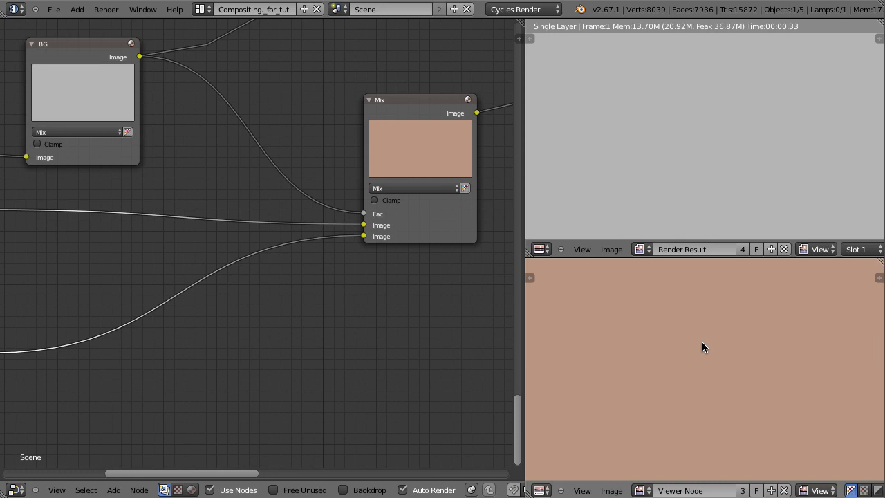
# Move the purple BG and yellow FG nodes together beneath the gray BG node, beside Mix, and deselect everything
pyautogui.moveTo(363, 228)
pyautogui.mouseDown()
pyautogui.moveTo(347, 229)
pyautogui.moveTo(364, 225)
pyautogui.moveTo(342, 251)
pyautogui.moveTo(362, 236)
pyautogui.mouseUp()
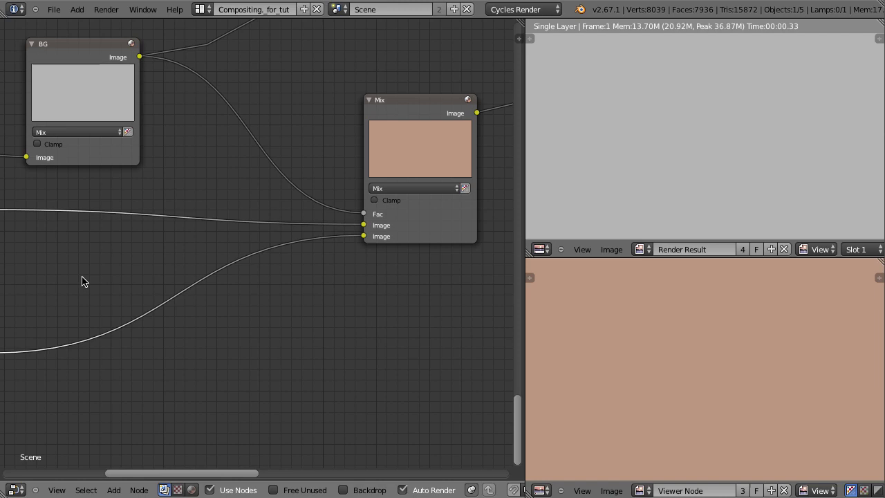
pyautogui.press('g')
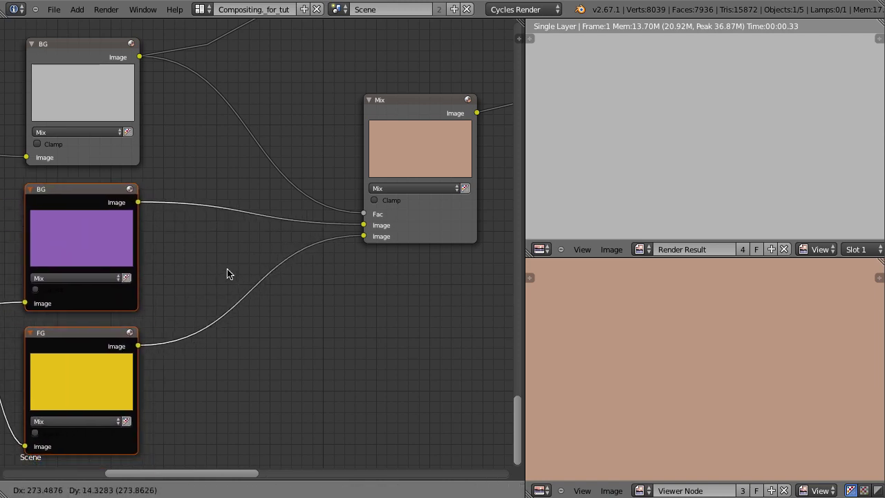
pyautogui.click(228, 271)
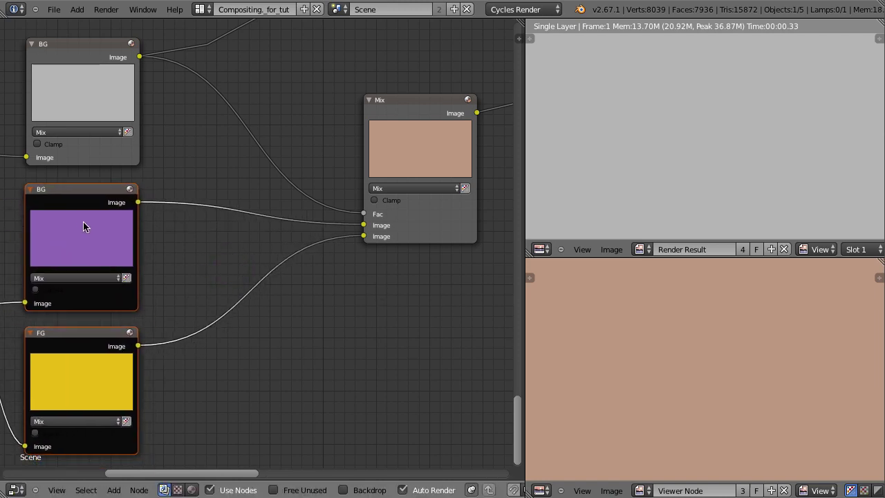
pyautogui.press('a')
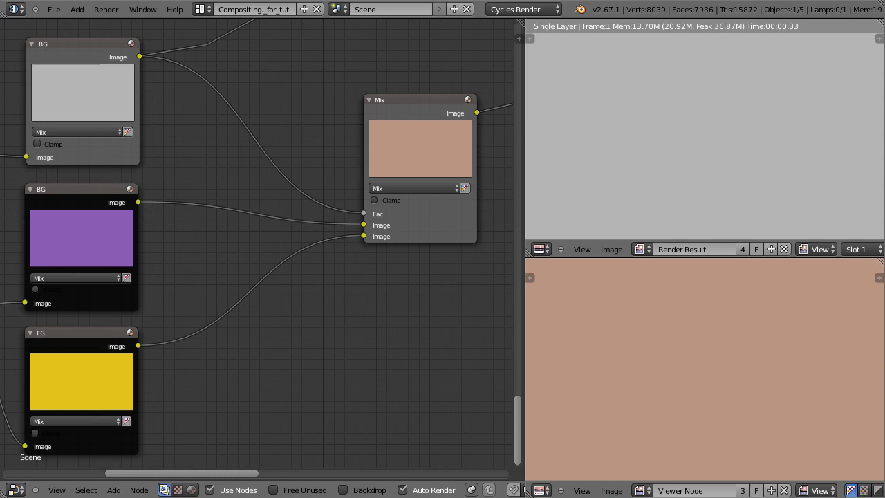
pyautogui.press('Right')
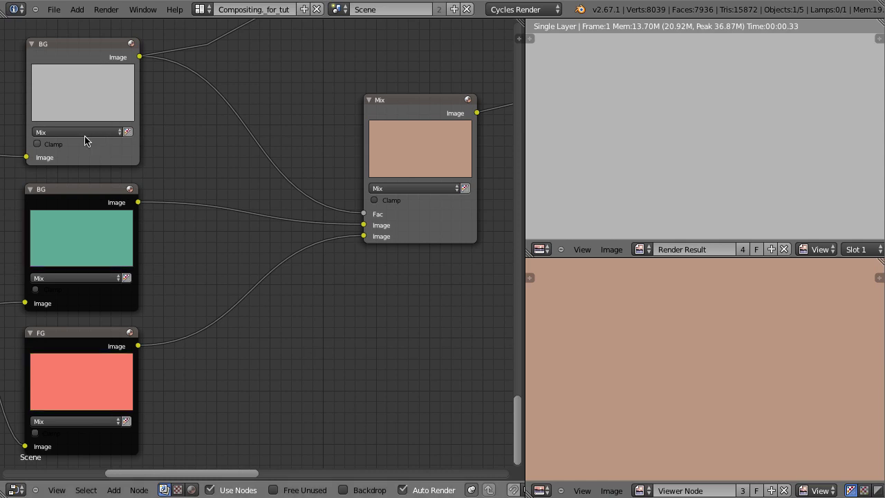
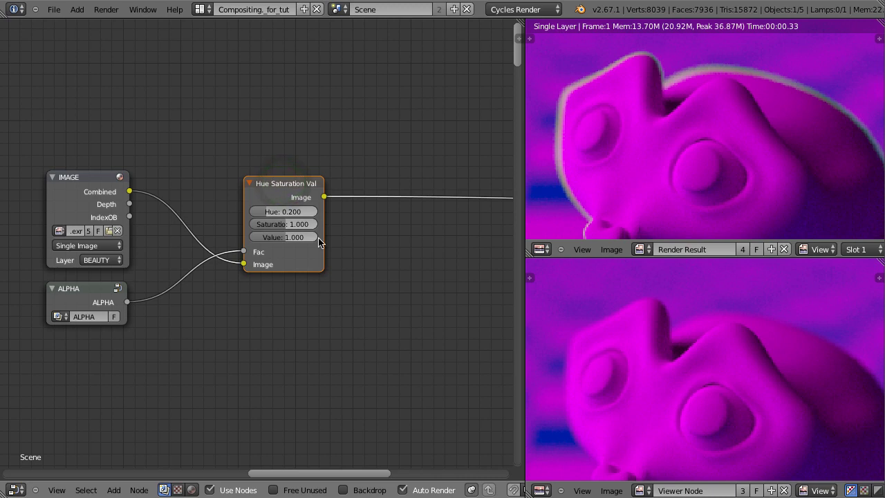
# Detach the Hue Saturation Value node and park it above IMAGE, and preview ALPHA followed by IMAGE in the Render Result
pyautogui.hotkey('alt', 'd')
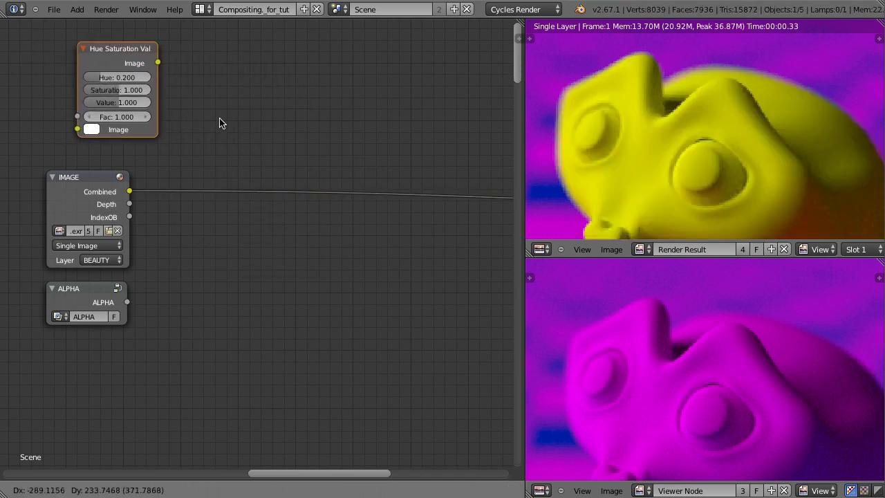
pyautogui.click(219, 121)
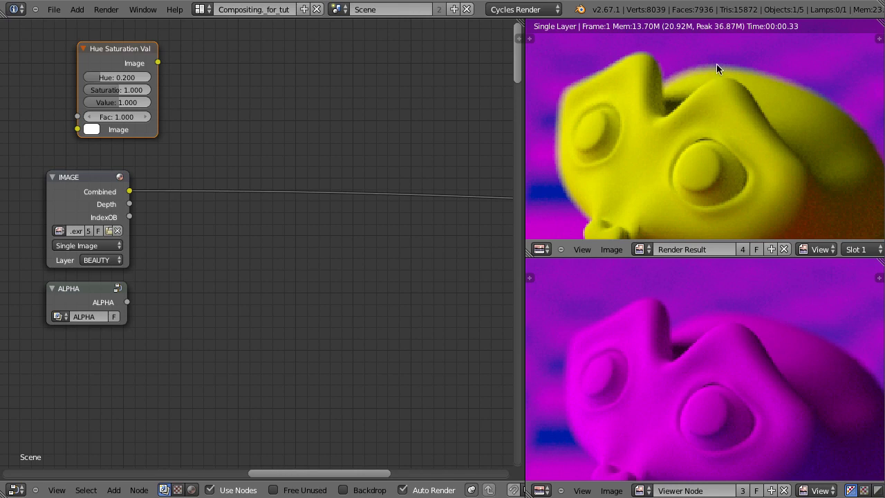
pyautogui.click(86, 288)
pyautogui.keyDown('ctrl'); pyautogui.keyDown('shift'); pyautogui.click(86, 288); pyautogui.keyUp('shift'); pyautogui.keyUp('ctrl')
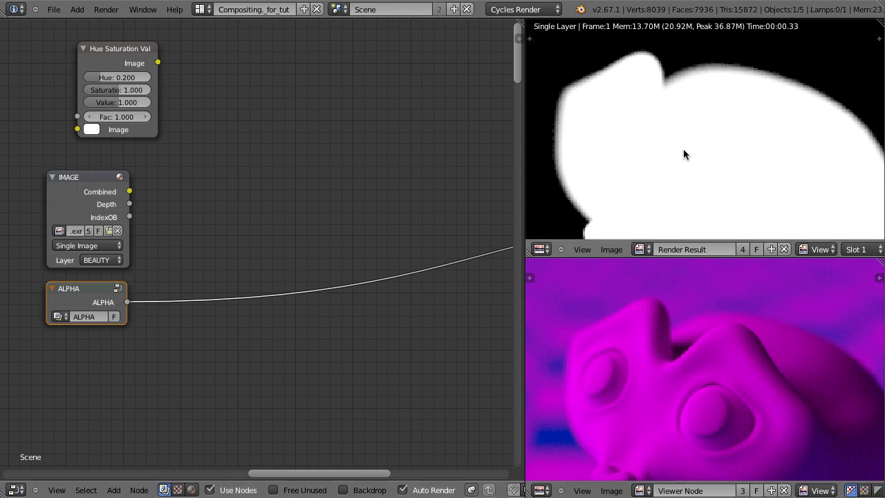
pyautogui.keyDown('ctrl'); pyautogui.keyDown('shift'); pyautogui.click(124, 201); pyautogui.keyUp('shift'); pyautogui.keyUp('ctrl')
# Insert a Set Alpha node on the IMAGE output link and connect ALPHA to its Alpha input
pyautogui.hotkey('shift', 'a')
pyautogui.moveTo(194, 356)
pyautogui.press('Escape')
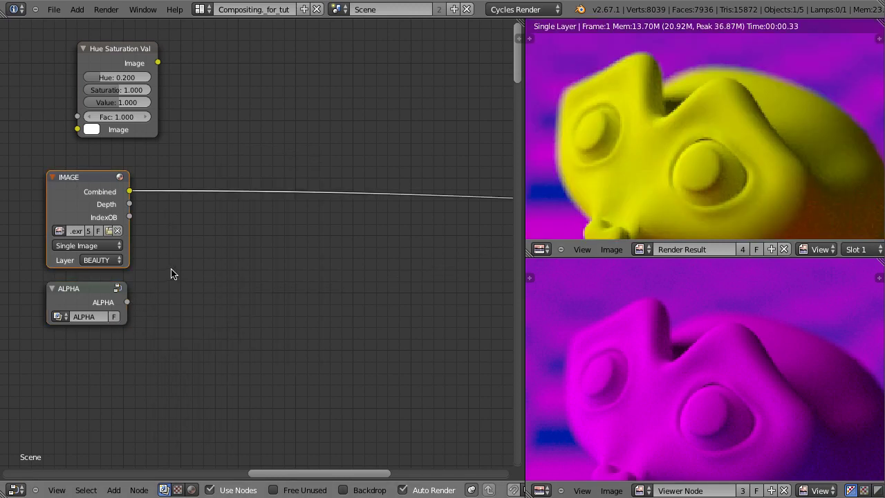
pyautogui.hotkey('shift', 'a')
pyautogui.moveTo(177, 329)
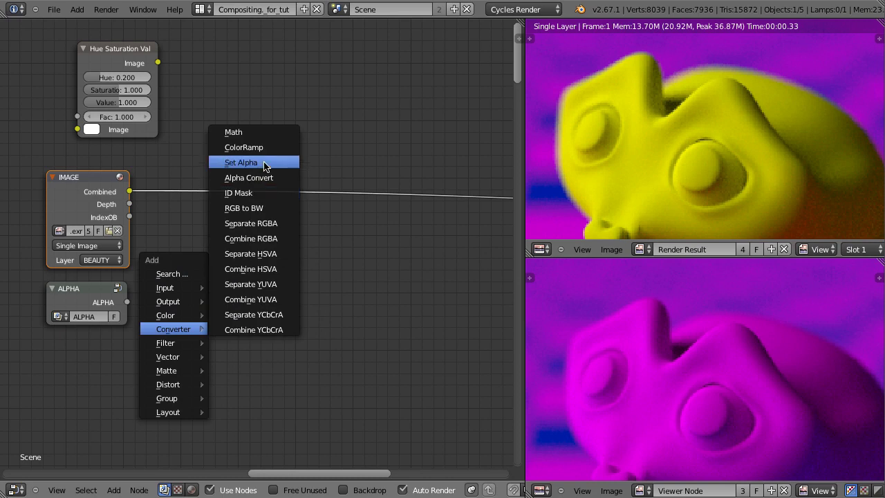
pyautogui.click(241, 162)
pyautogui.click(211, 160)
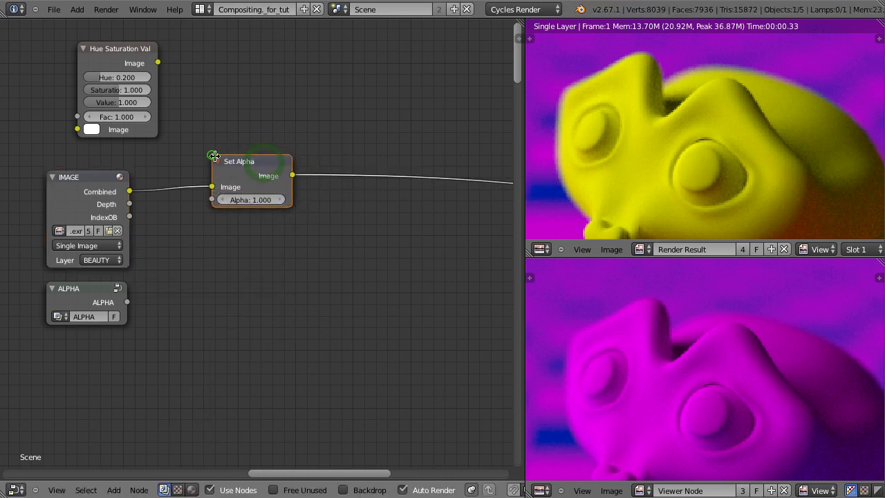
pyautogui.moveTo(130, 304); pyautogui.dragTo(212, 200)
pyautogui.scroll(-4, 775, 156)
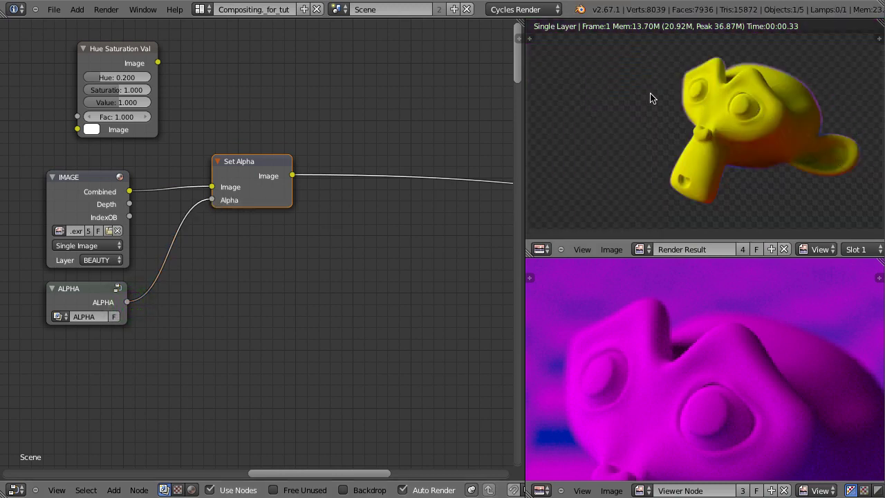
# Move Set Alpha farther from IMAGE and insert an Invert node on the link between ALPHA and Set Alpha
pyautogui.moveTo(245, 171); pyautogui.dragTo(394, 177)
pyautogui.hotkey('shift', 'a')
pyautogui.moveTo(238, 123)
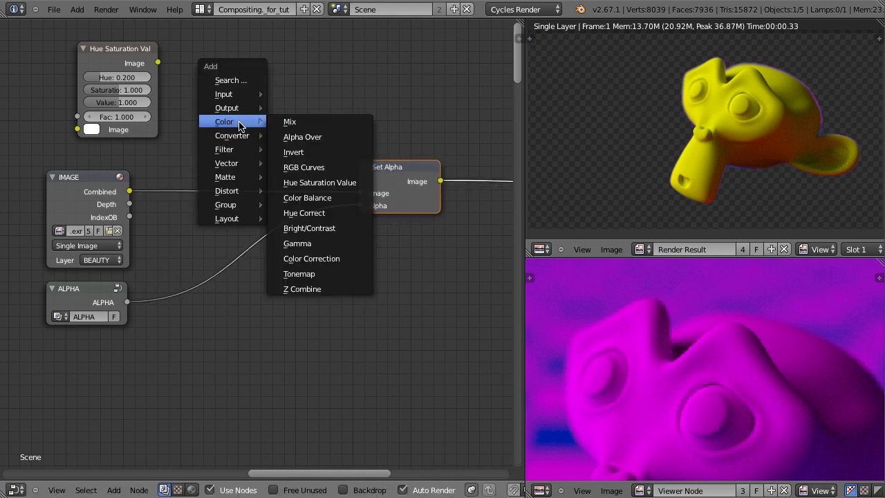
pyautogui.click(295, 152)
pyautogui.click(171, 243)
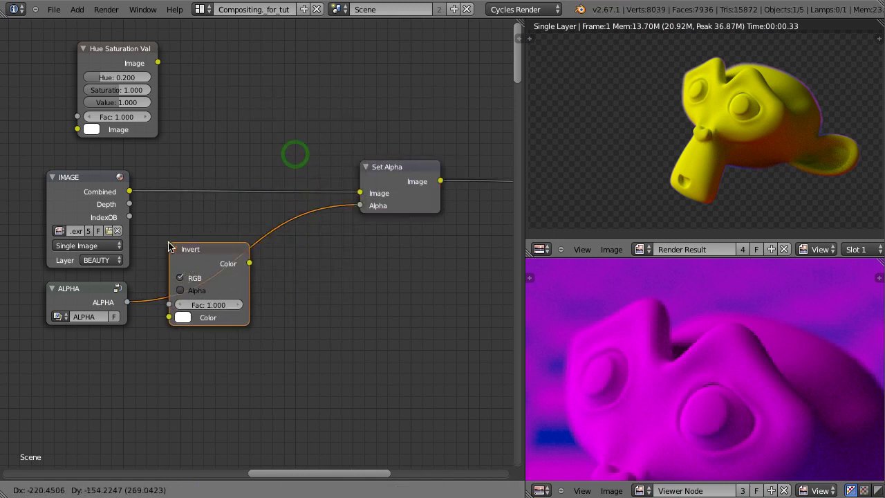
pyautogui.scroll(8, 708, 115)
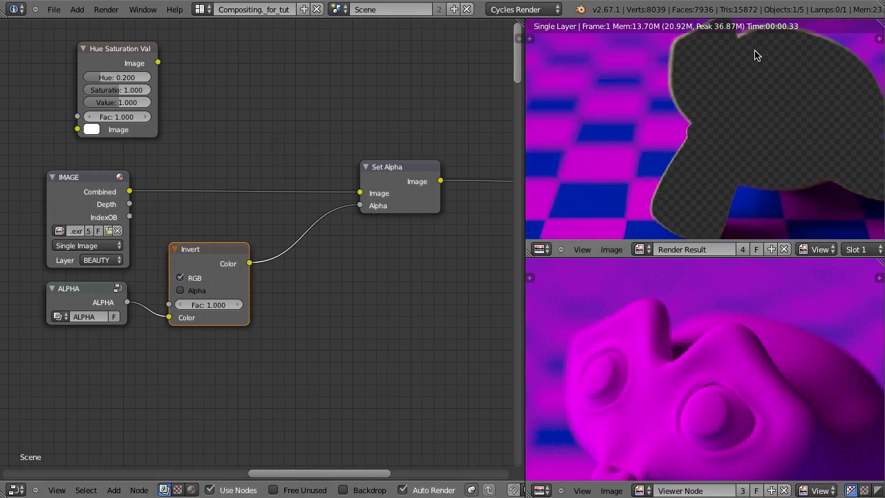
pyautogui.scroll(-2, 758, 97)
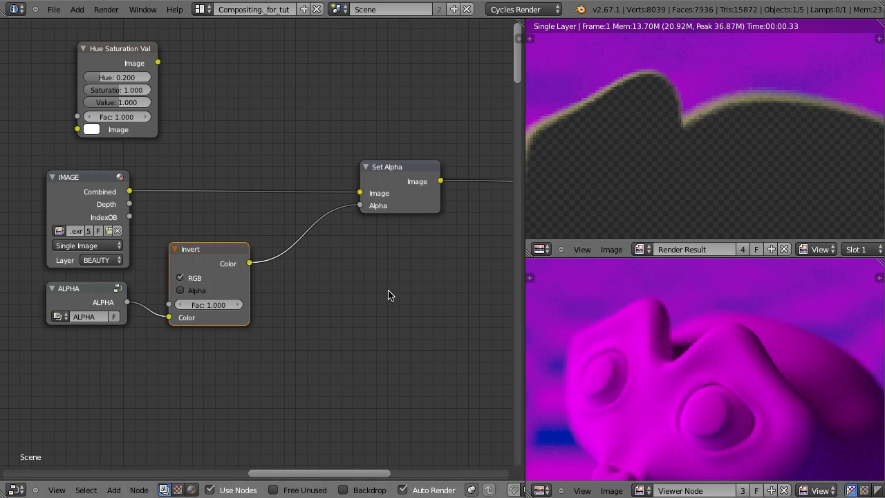
# Insert a ColorRamp between Invert and Set Alpha, slide its black stop close to the white end, and inspect the cutout's edges
pyautogui.hotkey('shift', 'a')
pyautogui.moveTo(366, 325)
pyautogui.moveTo(345, 336)
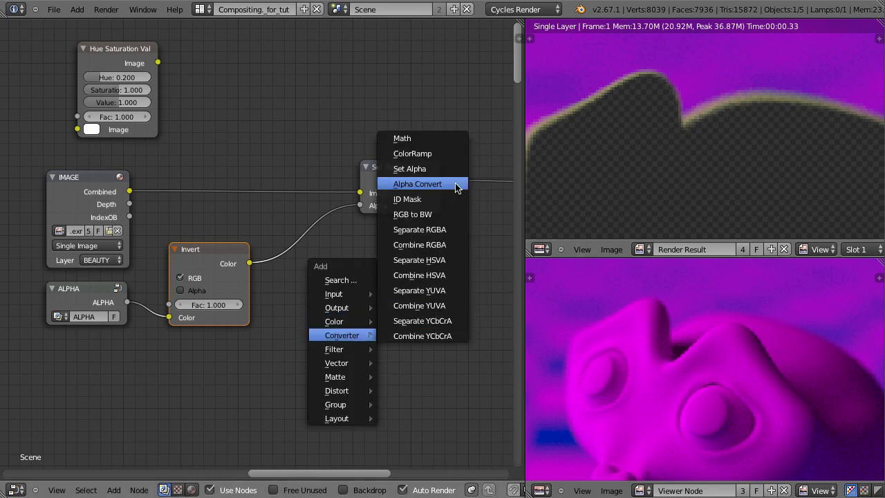
pyautogui.click(425, 154)
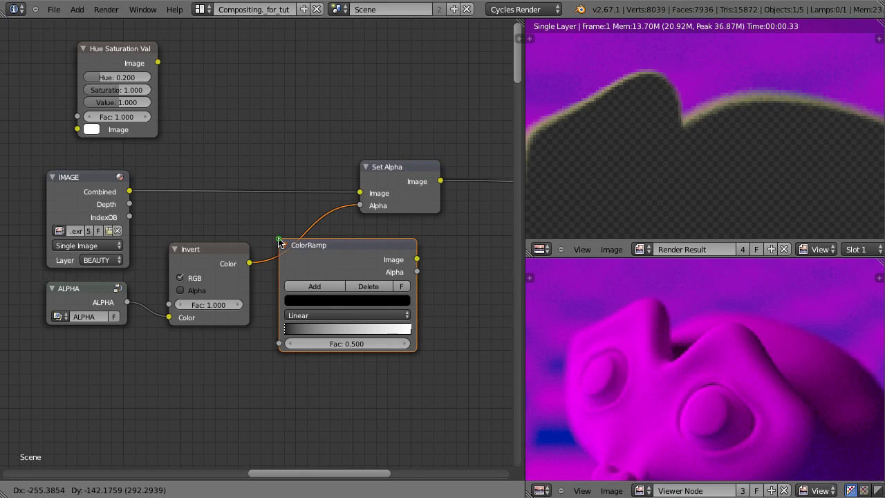
pyautogui.click(279, 242)
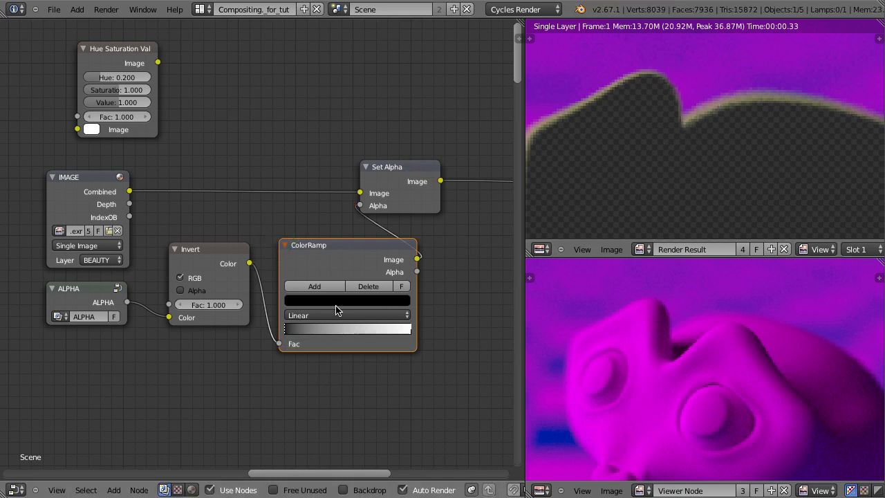
pyautogui.moveTo(285, 330); pyautogui.dragTo(392, 332)
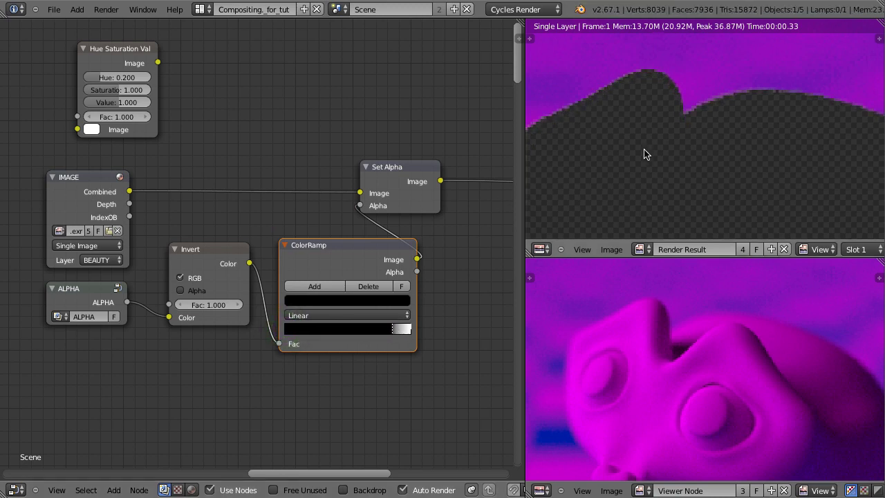
pyautogui.scroll(-5, 647, 156)
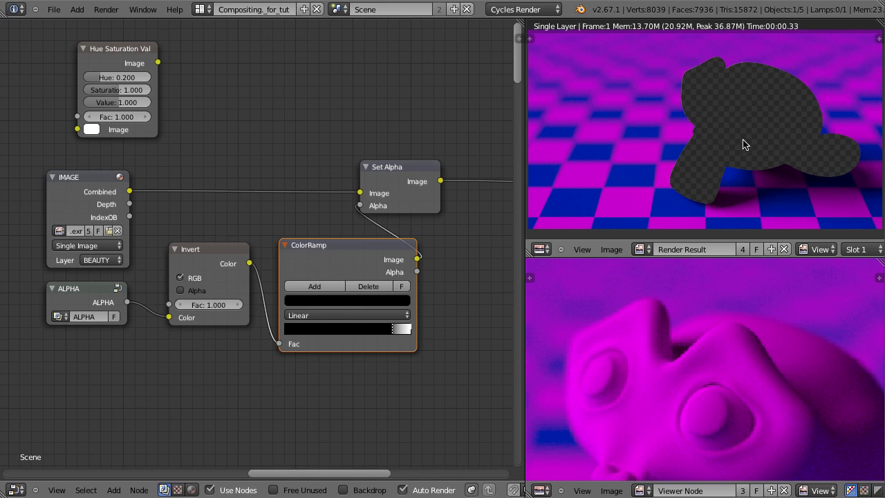
pyautogui.scroll(4, 760, 117)
pyautogui.moveTo(758, 120); pyautogui.dragTo(725, 189, button='middle')
pyautogui.moveTo(691, 120)
pyautogui.mouseDown(button='middle')
pyautogui.moveTo(740, 121)
pyautogui.moveTo(697, 117)
pyautogui.mouseUp(button='middle')
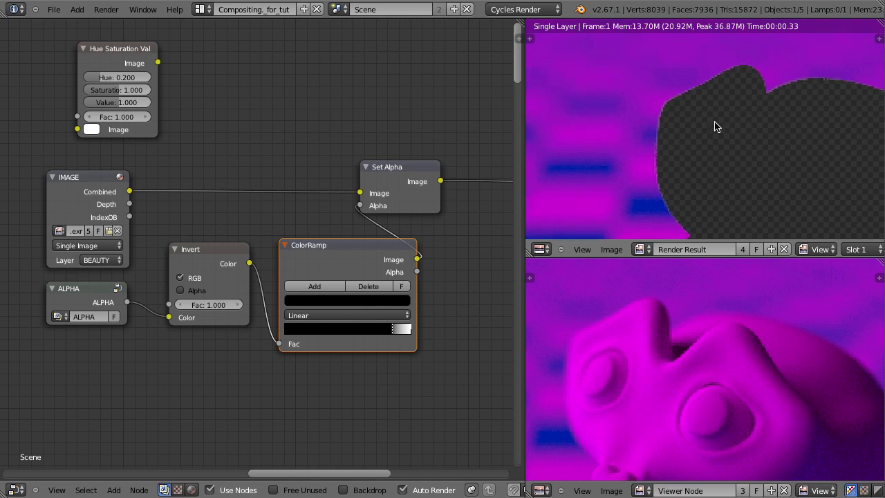
# Insert an Inpaint filter node on the link after Set Alpha
pyautogui.scroll(-2, 450, 301)
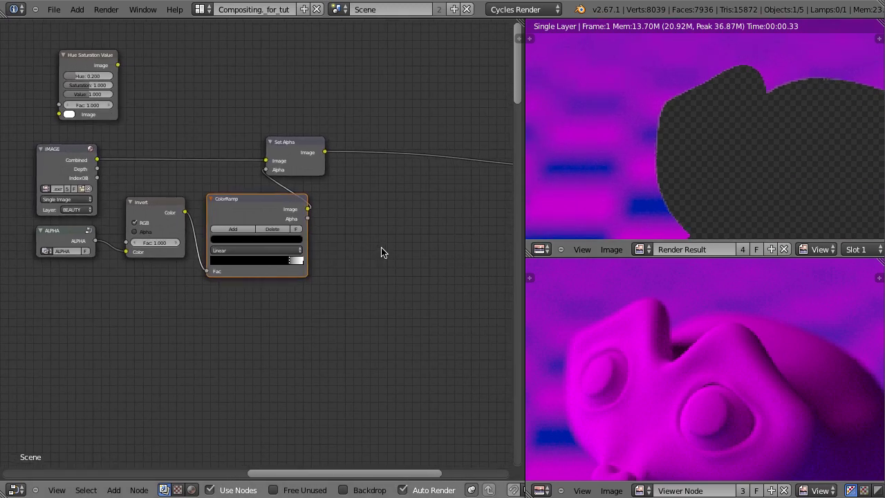
pyautogui.hotkey('shift', 'a')
pyautogui.moveTo(364, 270)
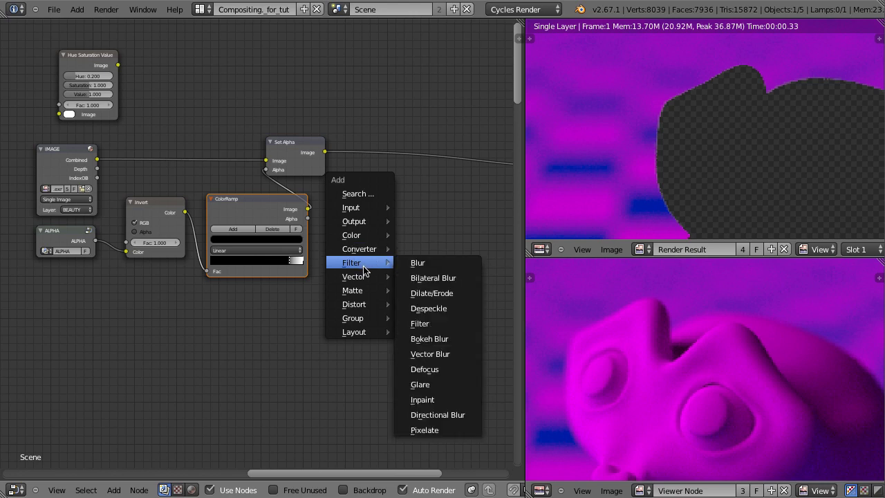
pyautogui.click(460, 399)
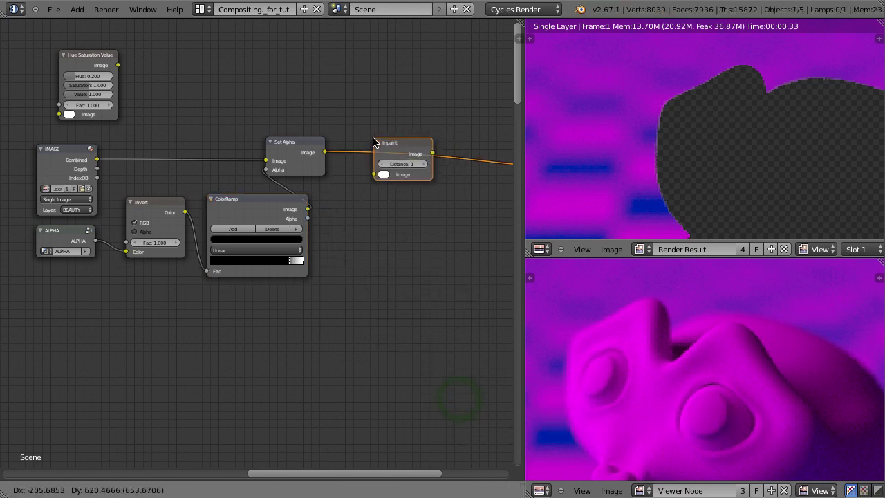
pyautogui.click(374, 141)
# Raise the Inpaint distance to 22 and compare the render result with Inpaint muted and unmuted
pyautogui.scroll(1, 419, 244)
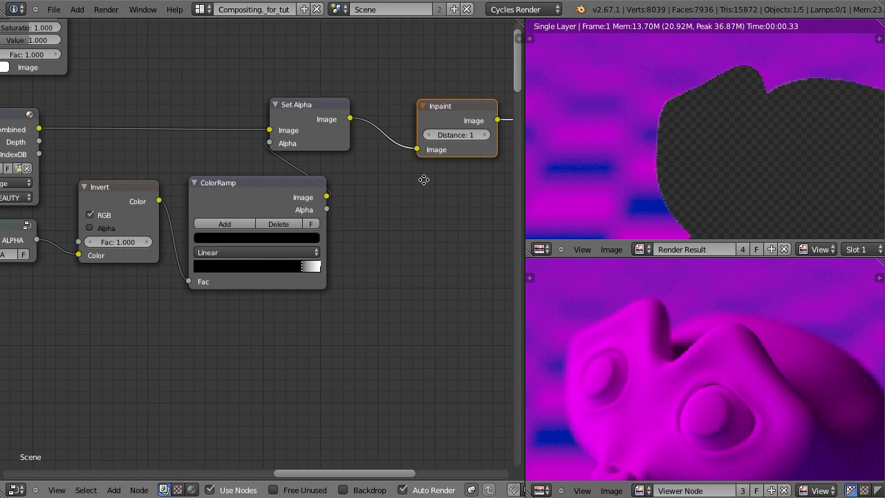
pyautogui.moveTo(424, 180); pyautogui.dragTo(265, 233, button='middle')
pyautogui.scroll(2, 262, 241)
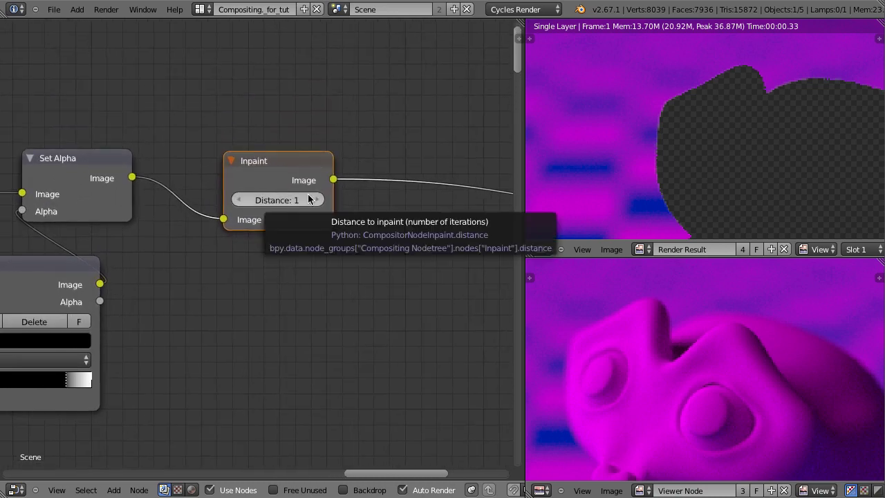
pyautogui.click(319, 200)
pyautogui.click(319, 200)
pyautogui.click(319, 201)
pyautogui.click(320, 201)
pyautogui.click(319, 200)
pyautogui.click(319, 200)
pyautogui.moveTo(318, 200); pyautogui.dragTo(320, 200)
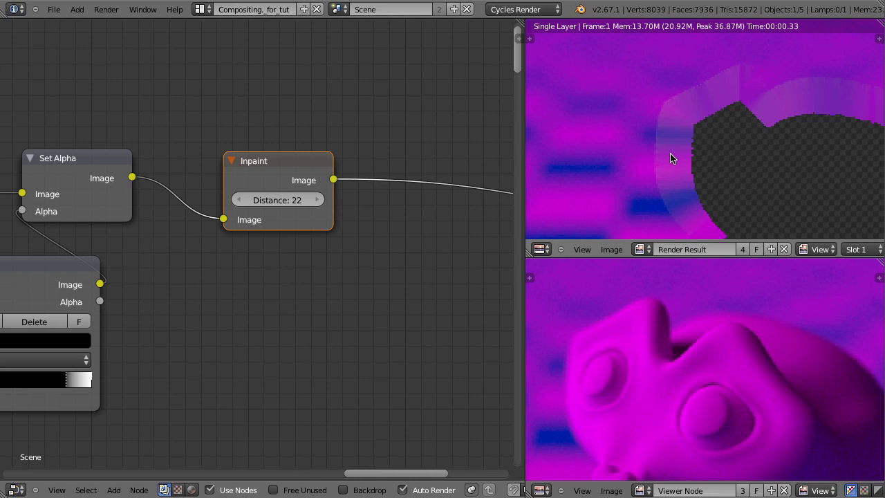
pyautogui.scroll(-4, 723, 158)
pyautogui.scroll(2, 760, 148)
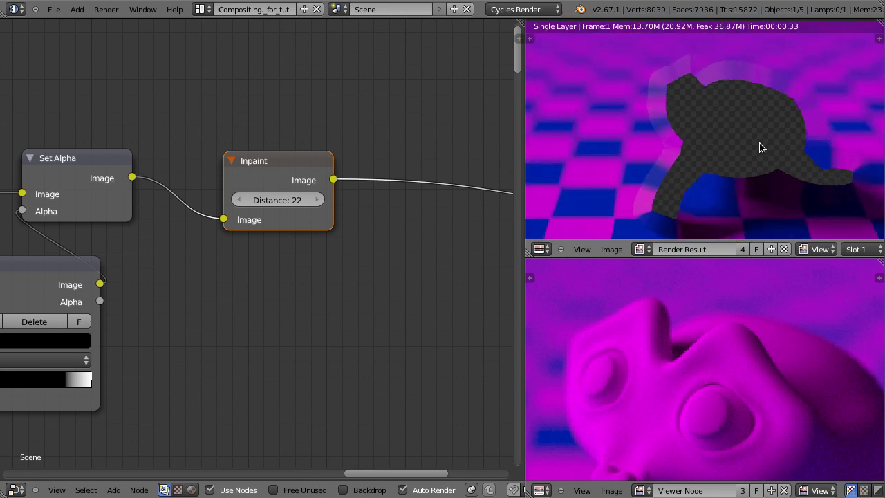
pyautogui.press('m')
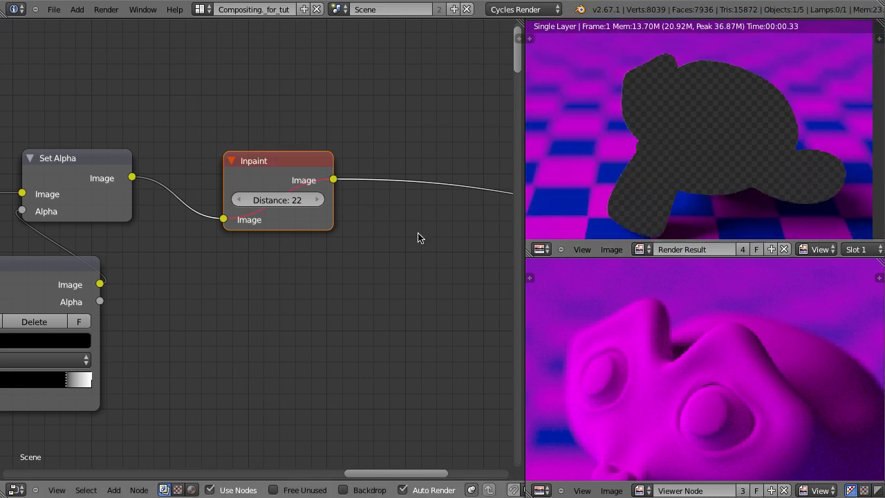
pyautogui.press('m')
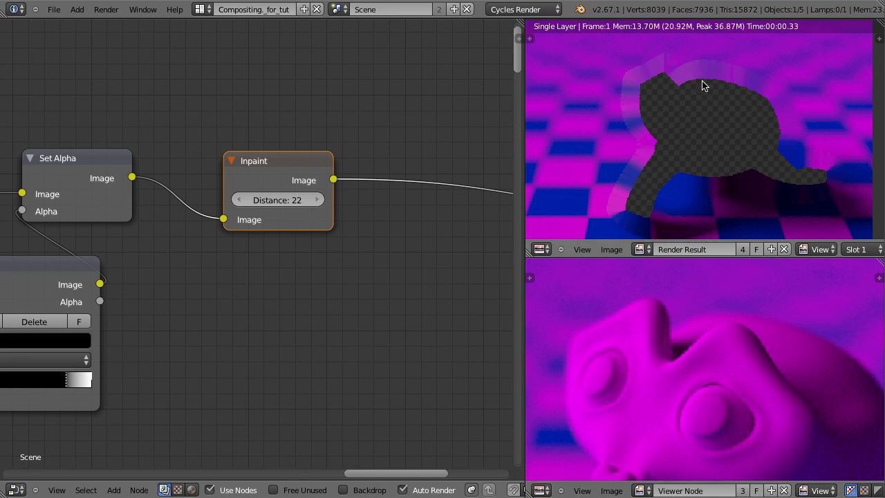
# Try an Inpaint distance of 300 and settle on a distance of 30
pyautogui.click(294, 200)
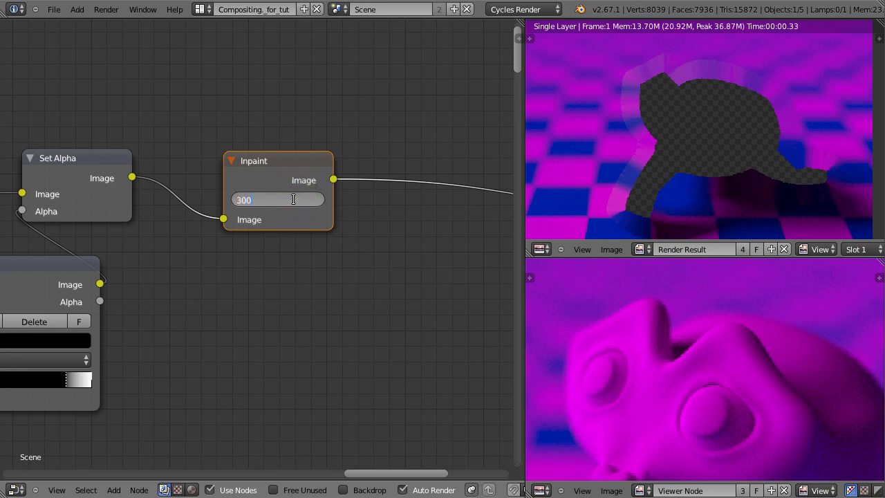
pyautogui.press('Return')
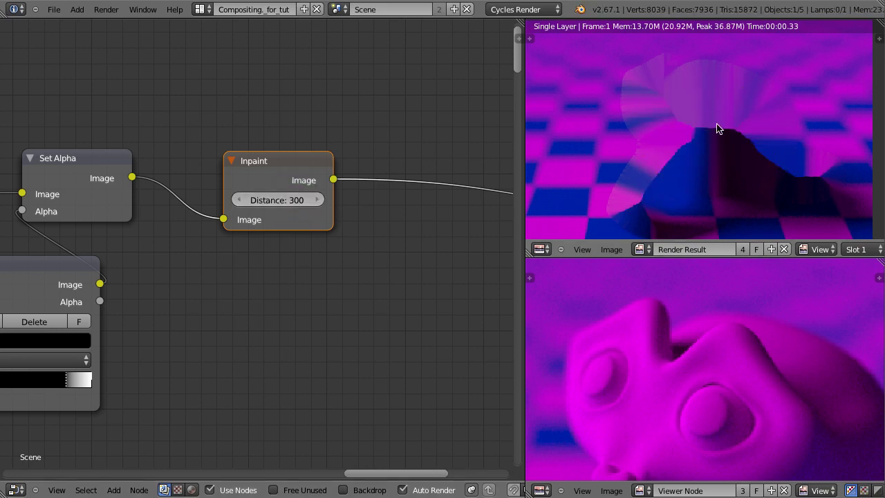
pyautogui.click(293, 198)
pyautogui.write('0')
pyautogui.press('Return')
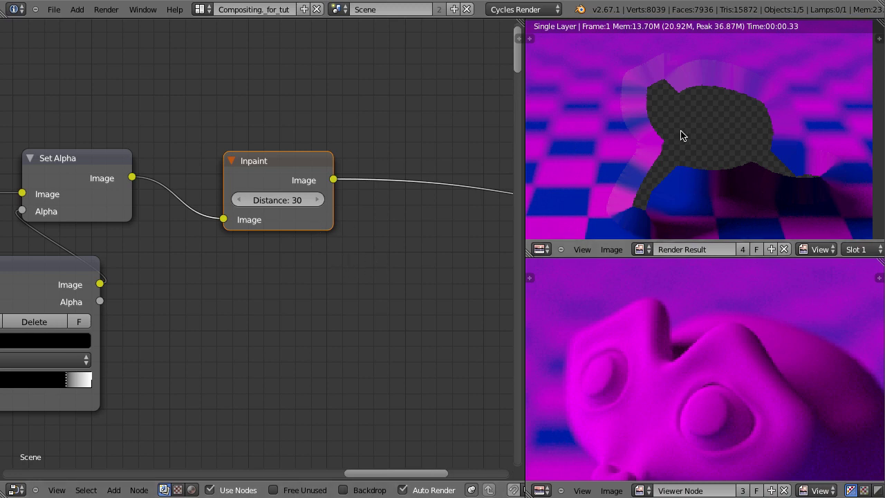
# Duplicate the Set Alpha node, insert the copy after Inpaint with an alpha of 1.000, and inspect the whole render result
pyautogui.click(67, 162)
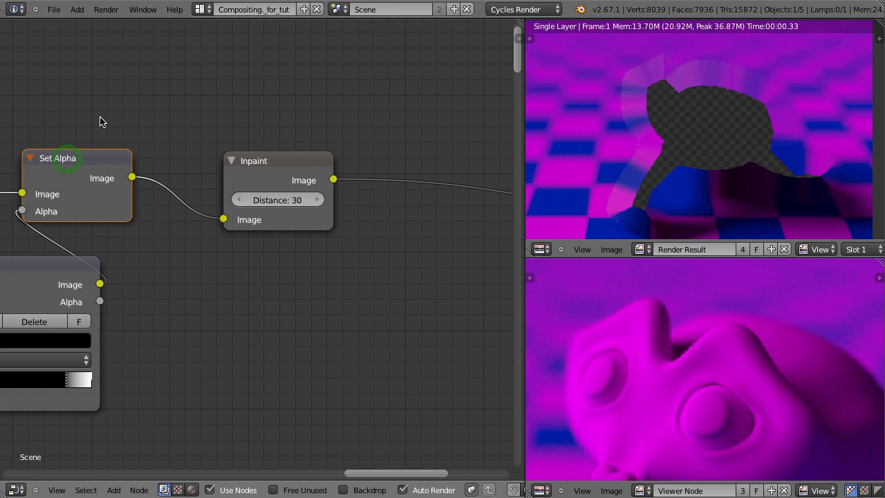
pyautogui.press('g')
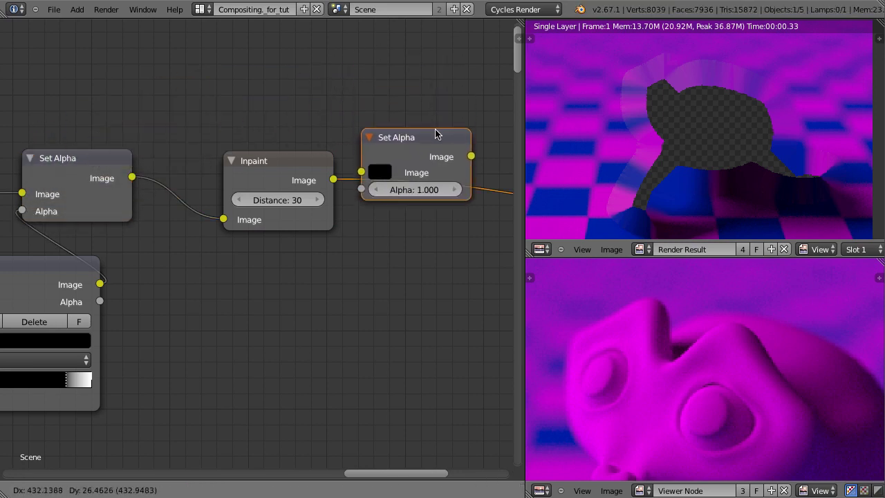
pyautogui.click(437, 143)
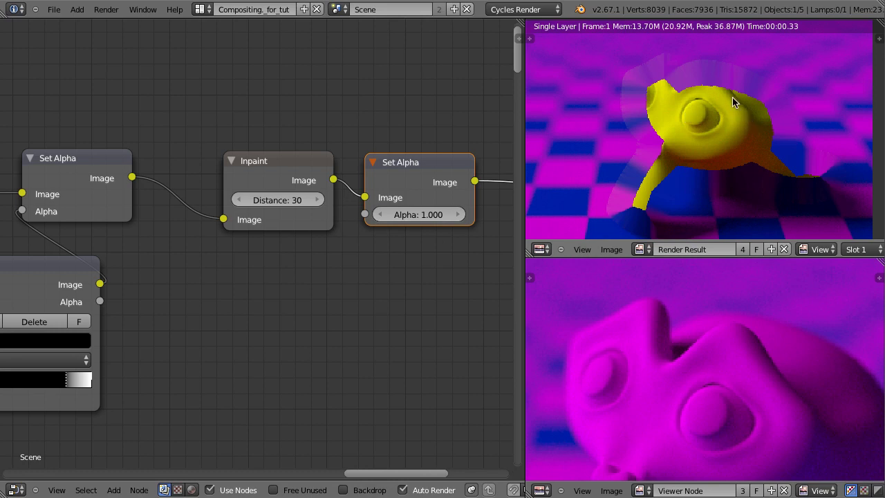
pyautogui.scroll(-1, 700, 115)
pyautogui.scroll(1, 699, 115)
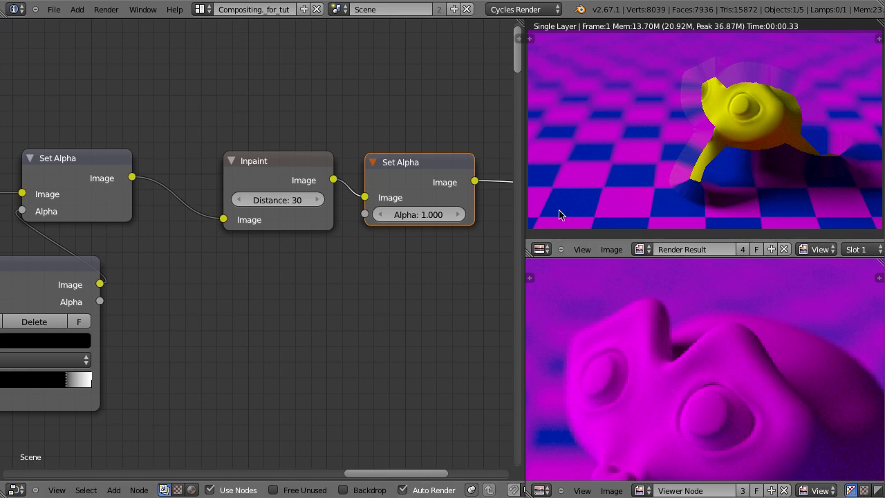
# Move the first Set Alpha node clear of the ColorRamp node and closer to the Inpaint node
pyautogui.scroll(-5, 336, 282)
pyautogui.press('b')
pyautogui.moveTo(228, 44); pyautogui.dragTo(365, 105)
pyautogui.press('g')
pyautogui.click(360, 137)
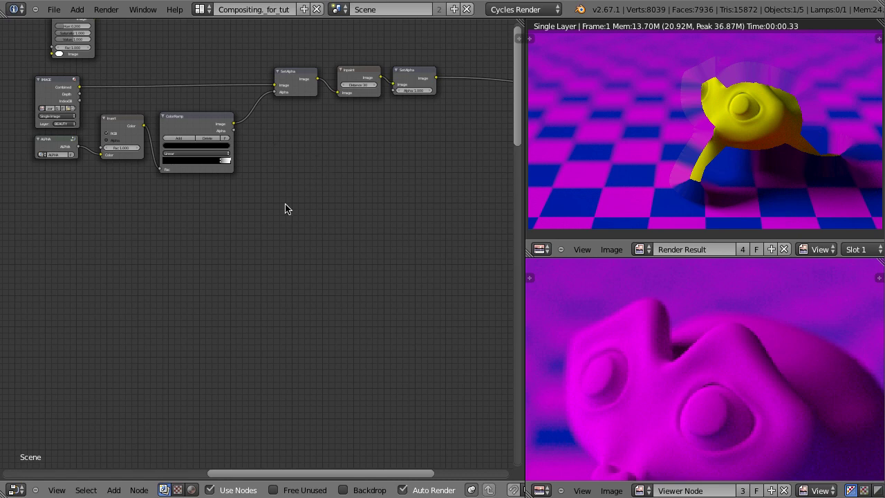
# Duplicate the first Set Alpha node and place the copy in the empty area below the existing node chain
pyautogui.moveTo(309, 219); pyautogui.dragTo(320, 227, button='middle')
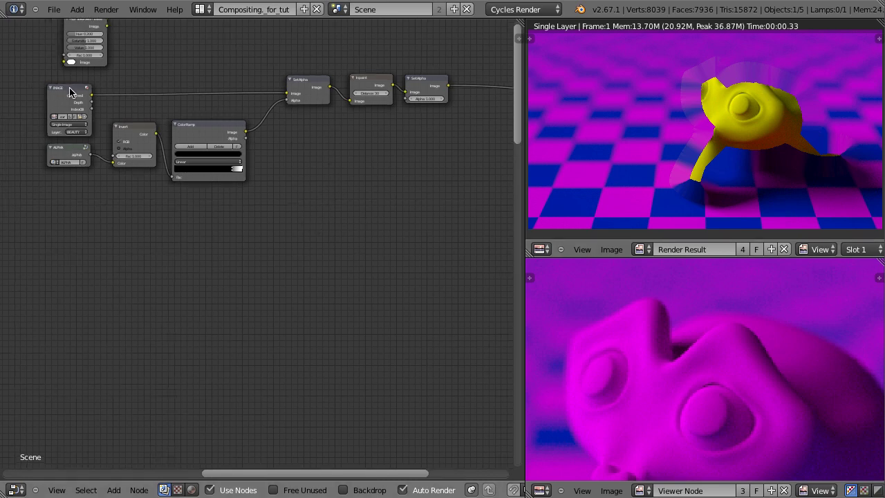
pyautogui.rightClick(312, 84)
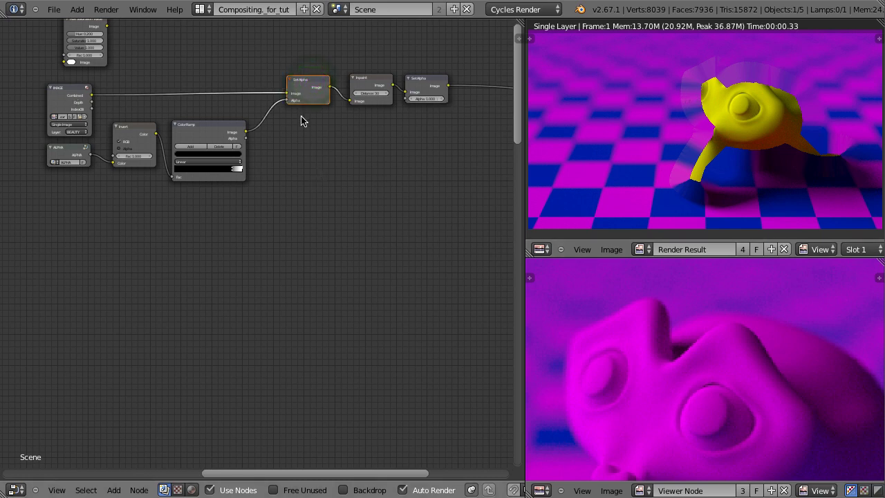
pyautogui.hotkey('shift', 'd')
pyautogui.click(307, 301)
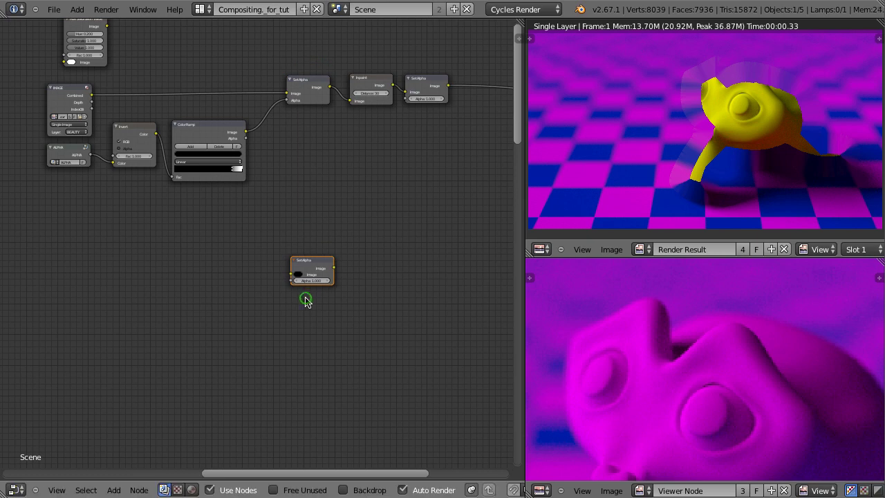
# Link the IMAGE node's Combined output to the duplicated Set Alpha node and send that node to the Composite output
pyautogui.rightClick(63, 95)
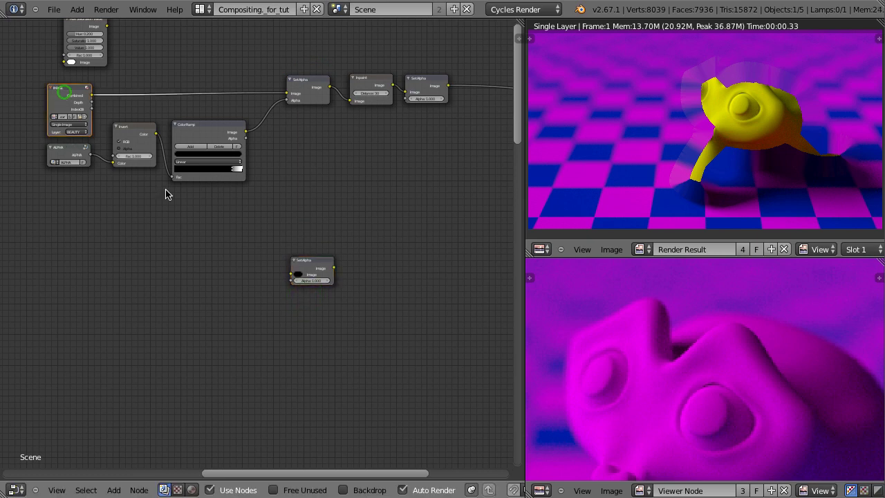
pyautogui.keyDown('shift'); pyautogui.rightClick(309, 263); pyautogui.keyUp('shift')
pyautogui.press('f')
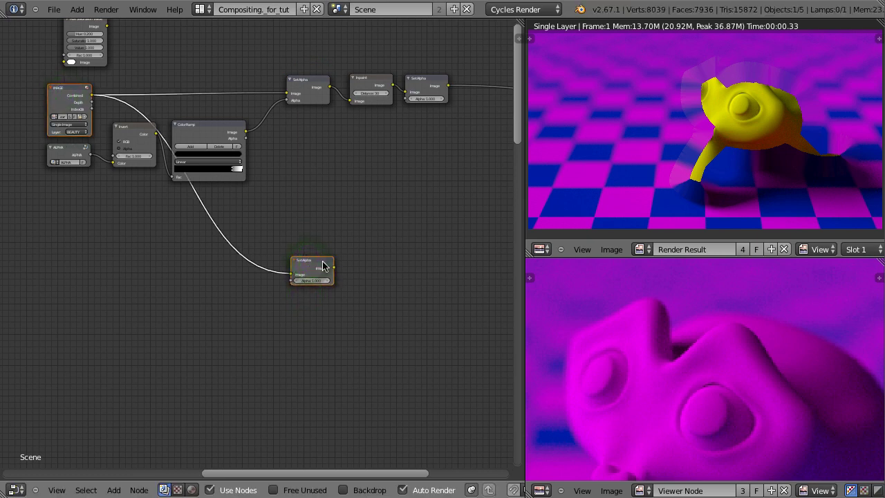
pyautogui.scroll(1, 322, 264)
pyautogui.keyDown('ctrl'); pyautogui.keyDown('shift'); pyautogui.click(312, 264); pyautogui.keyUp('shift'); pyautogui.keyUp('ctrl')
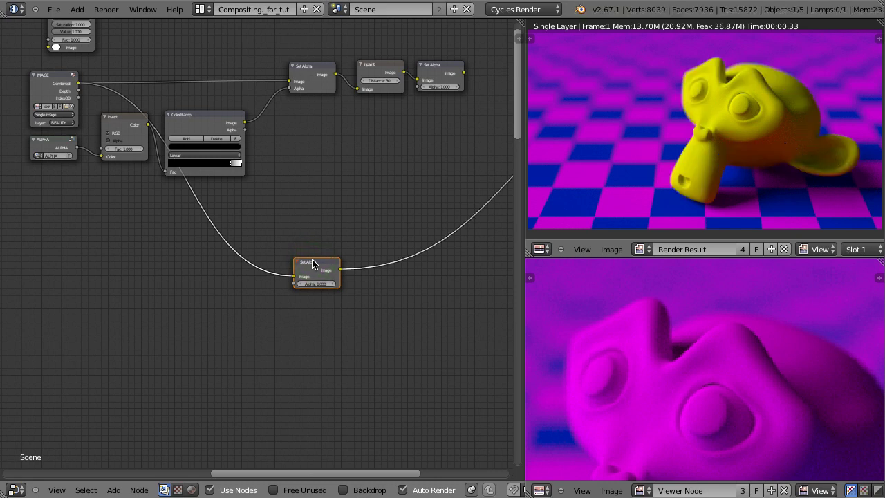
# Link the ALPHA node to the duplicated Set Alpha's Alpha input, output it to Composite, and inspect the monkey's edges
pyautogui.scroll(2, 340, 322)
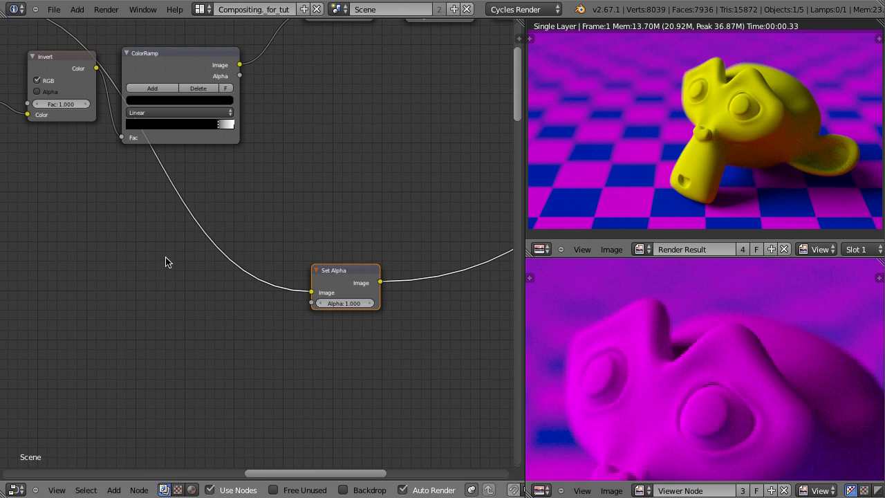
pyautogui.scroll(-1, 172, 253)
pyautogui.moveTo(316, 270)
pyautogui.mouseDown()
pyautogui.moveTo(293, 269)
pyautogui.moveTo(316, 274)
pyautogui.mouseUp()
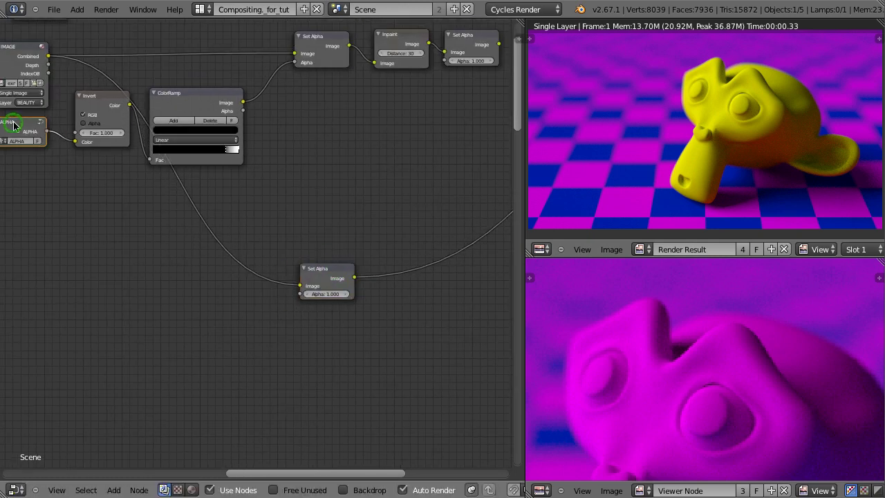
pyautogui.keyDown('ctrl'); pyautogui.keyDown('shift'); pyautogui.click(18, 128); pyautogui.keyUp('shift'); pyautogui.keyUp('ctrl')
pyautogui.moveTo(48, 132); pyautogui.dragTo(299, 296)
pyautogui.click(335, 273)
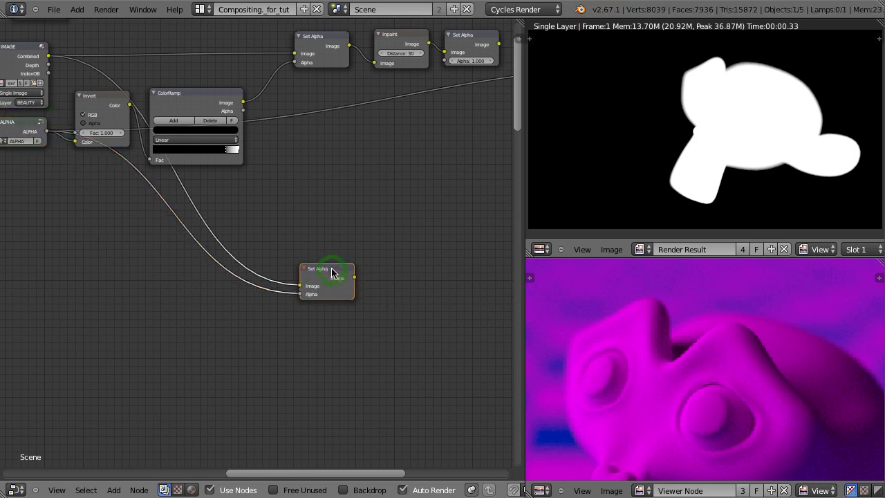
pyautogui.keyDown('ctrl'); pyautogui.keyDown('shift'); pyautogui.click(332, 273); pyautogui.keyUp('shift'); pyautogui.keyUp('ctrl')
pyautogui.scroll(5, 787, 101)
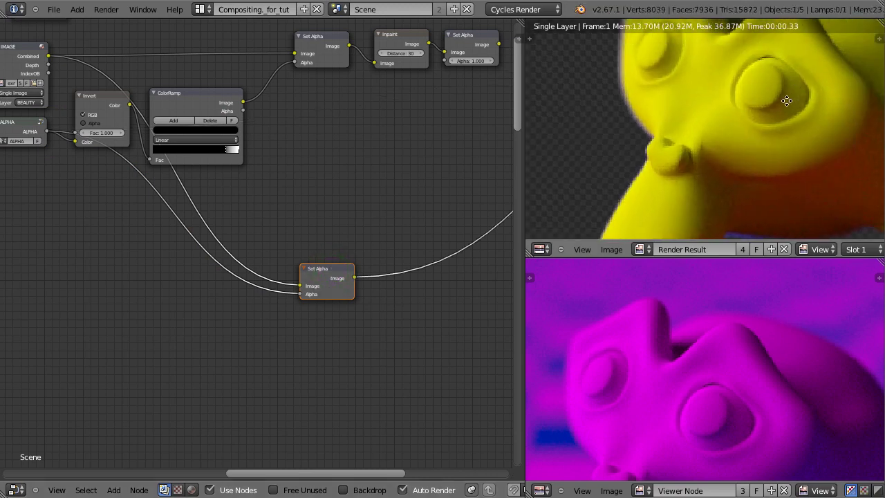
pyautogui.scroll(-4, 681, 168)
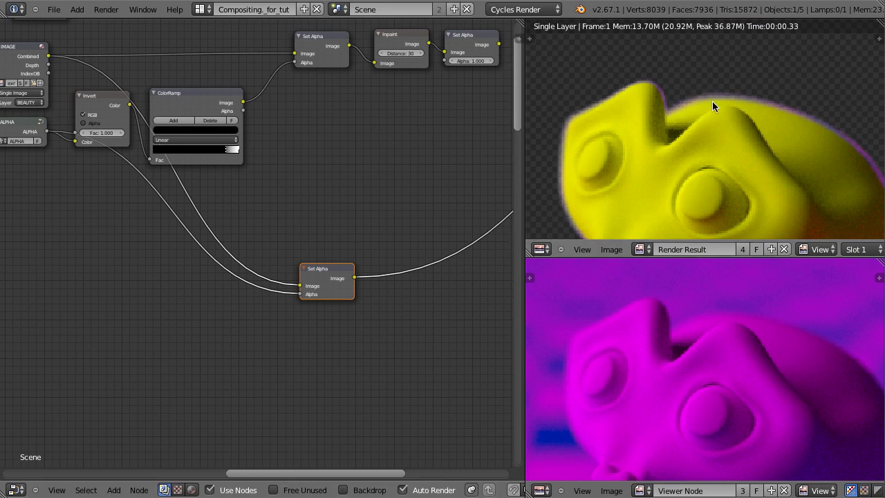
# Duplicate the ColorRamp node and insert the copy on the link between ALPHA and the lower Set Alpha
pyautogui.click(173, 95)
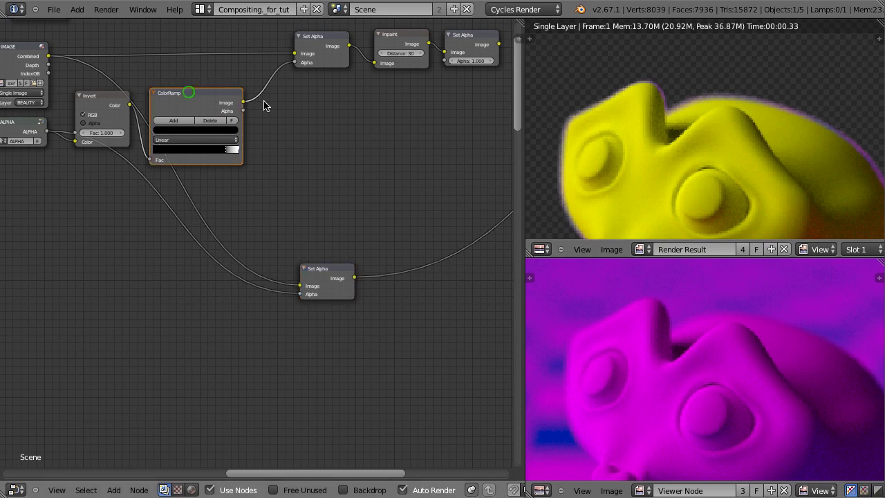
pyautogui.hotkey('shift', 'd')
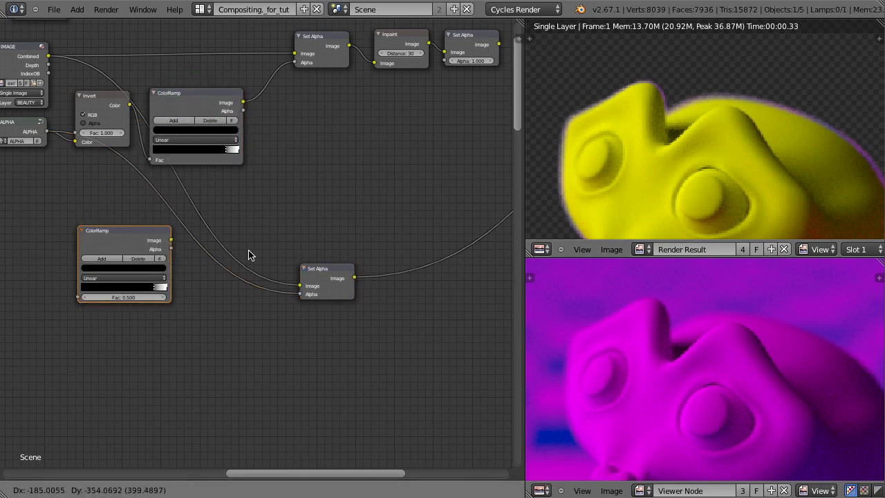
pyautogui.click(294, 271)
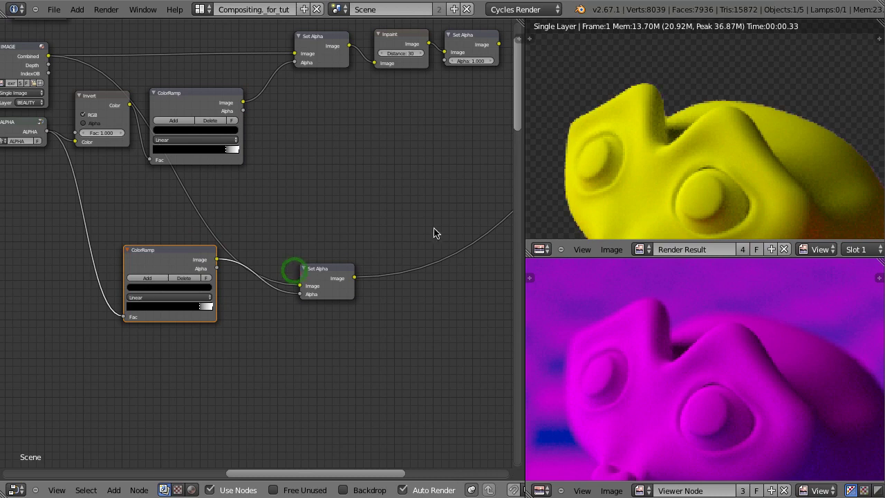
pyautogui.press('g')
pyautogui.click(353, 263)
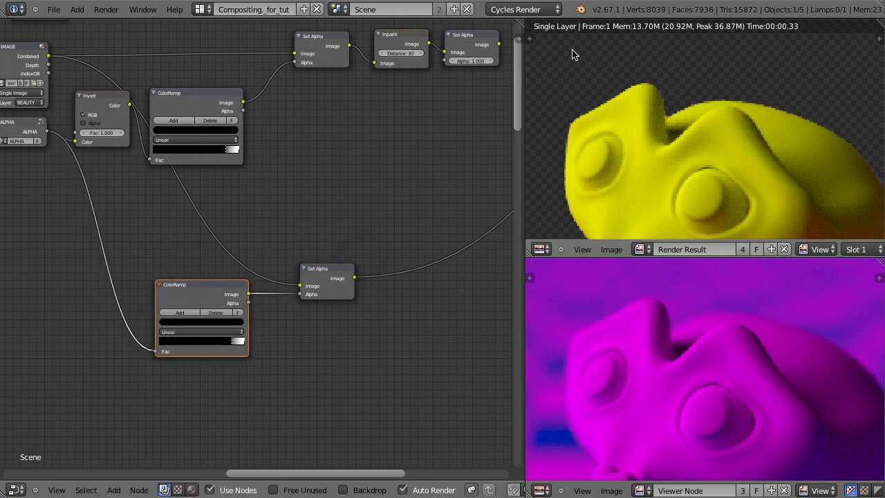
# Duplicate the Inpaint node with its distance of 30 and insert the copy after the lower Set Alpha
pyautogui.click(394, 38)
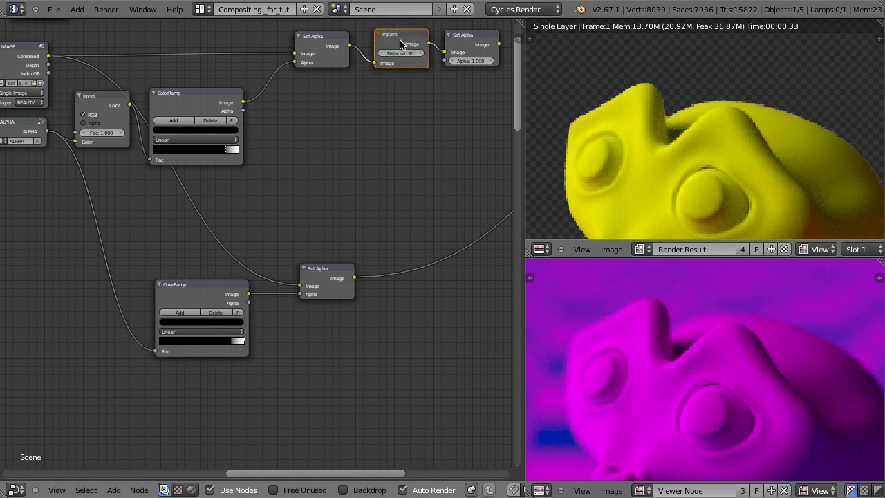
pyautogui.hotkey('shift', 'd')
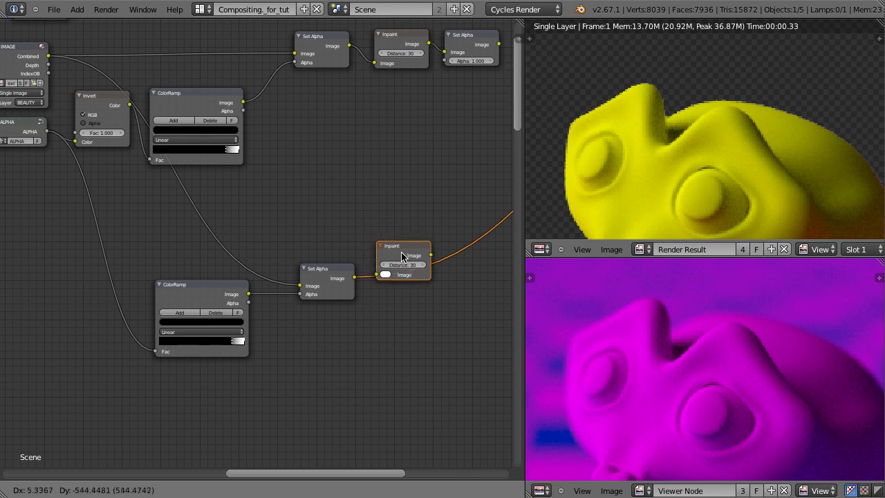
pyautogui.click(406, 269)
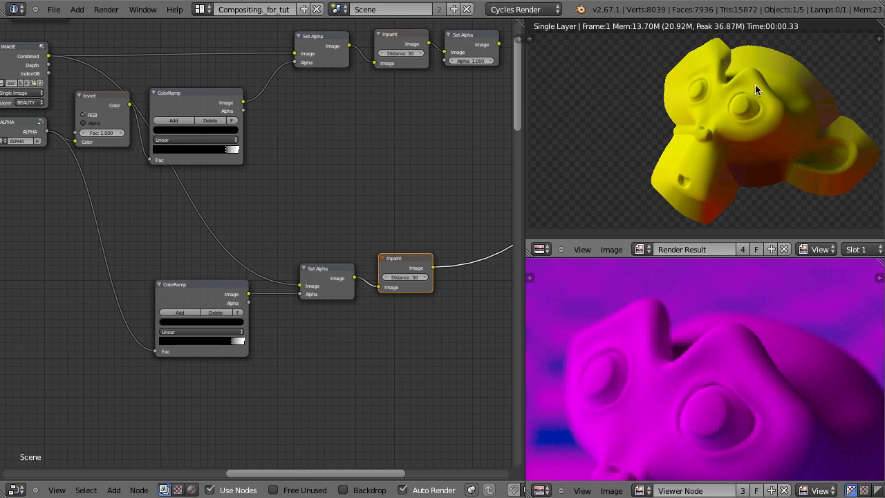
# Duplicate the lower Set Alpha node and insert the copy after the lower Inpaint with an alpha of 1.000
pyautogui.rightClick(337, 242)
pyautogui.rightClick(322, 273)
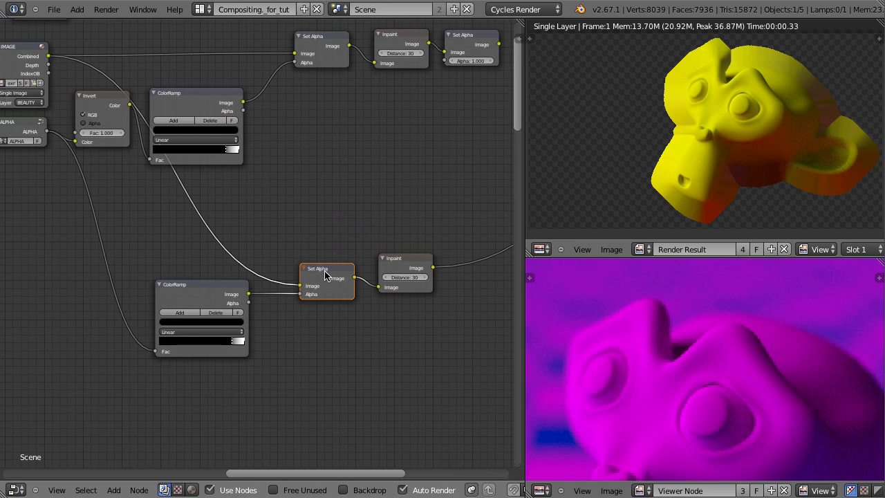
pyautogui.hotkey('shift', 'd')
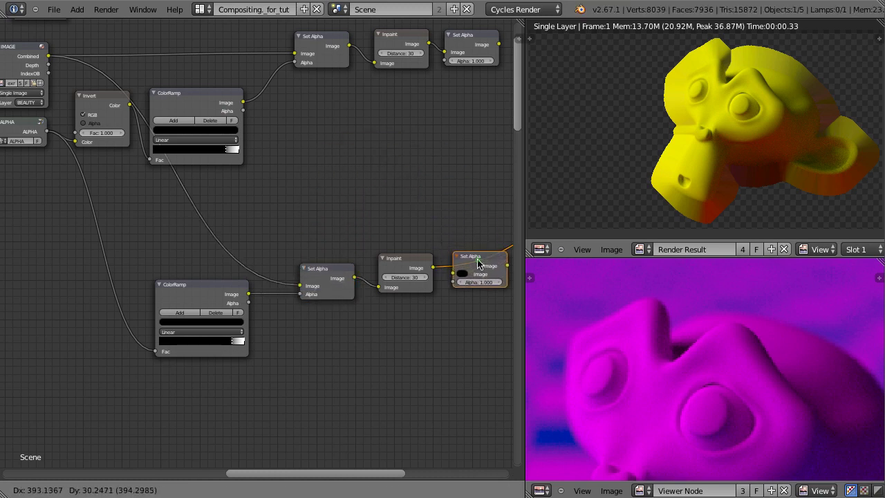
pyautogui.click(478, 262)
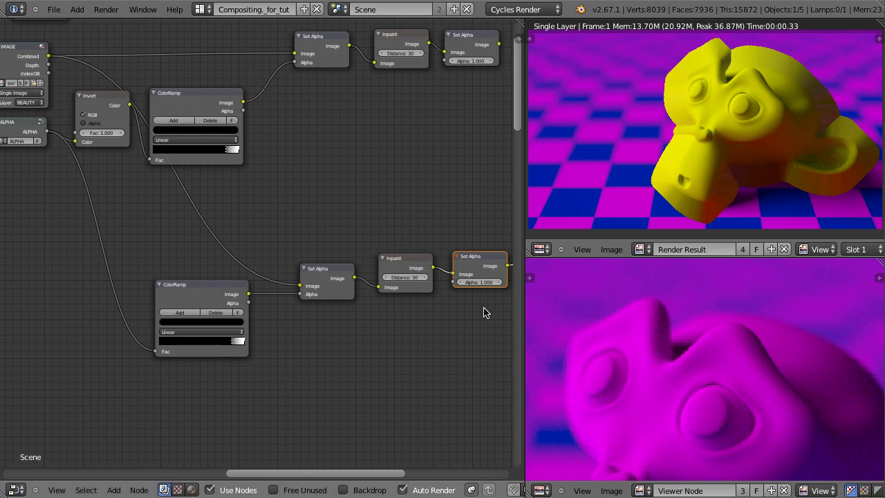
# Link the original ALPHA to the last lower Set Alpha's Alpha input, output that node to Composite, and inspect the edges
pyautogui.click(24, 124)
pyautogui.keyDown('ctrl'); pyautogui.keyDown('shift'); pyautogui.click(24, 125); pyautogui.keyUp('shift'); pyautogui.keyUp('ctrl')
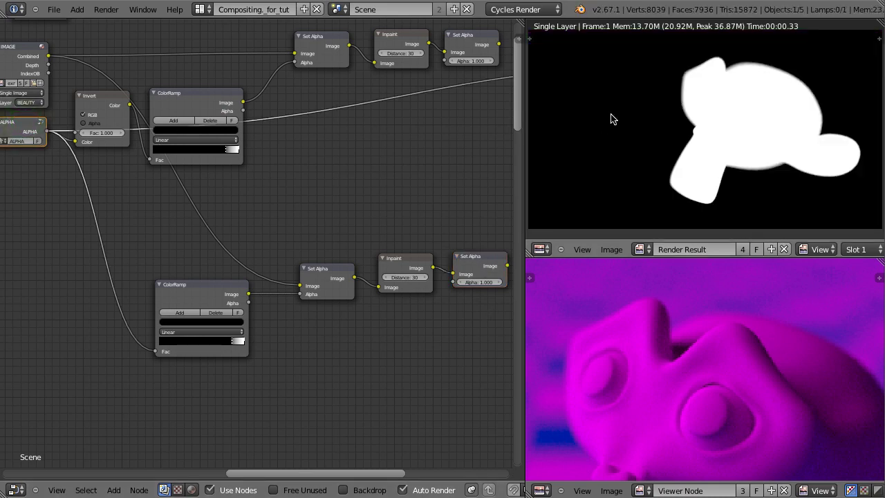
pyautogui.moveTo(51, 130); pyautogui.dragTo(455, 282)
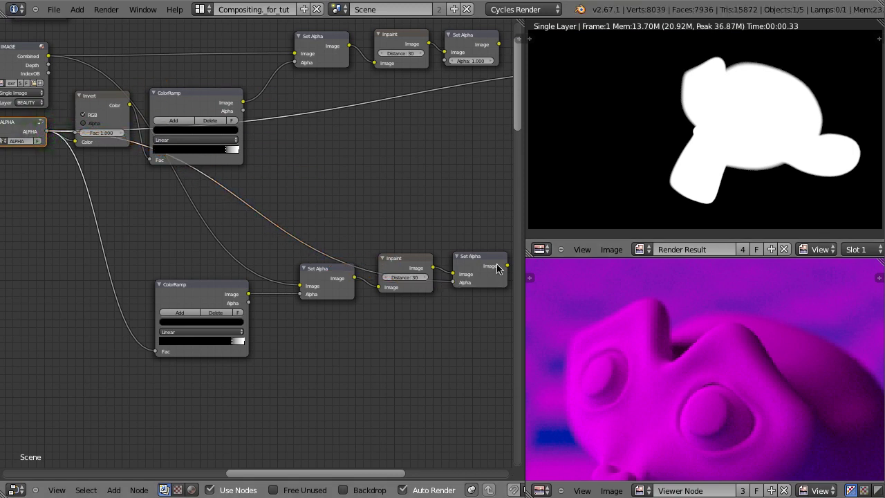
pyautogui.keyDown('ctrl'); pyautogui.keyDown('shift'); pyautogui.click(484, 262); pyautogui.keyUp('shift'); pyautogui.keyUp('ctrl')
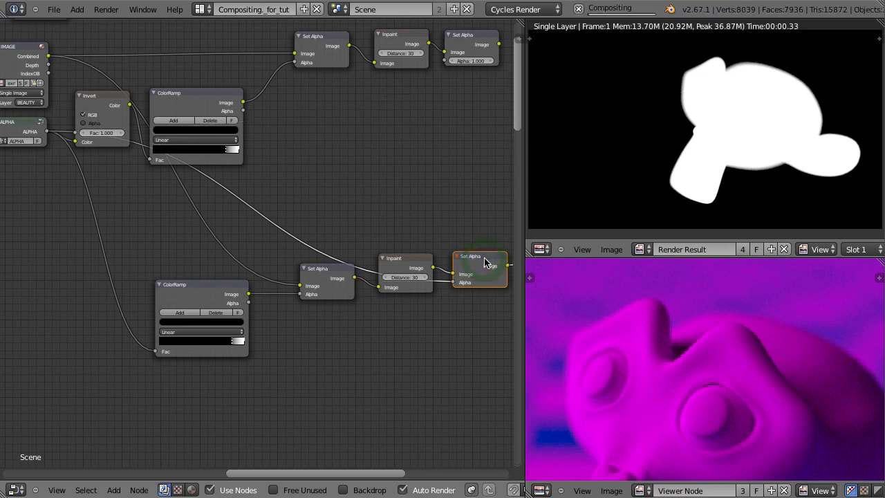
pyautogui.scroll(6, 737, 155)
pyautogui.moveTo(692, 109); pyautogui.dragTo(768, 125, button='middle')
pyautogui.scroll(-5, 685, 122)
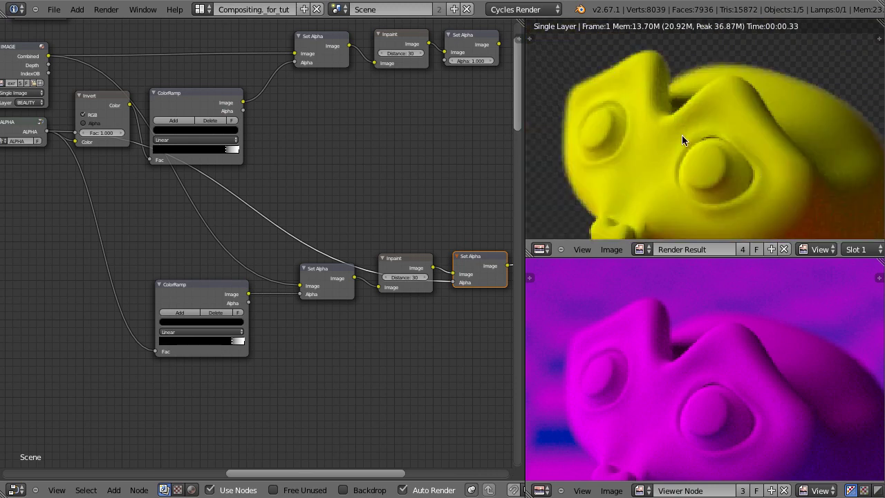
# Insert the existing Hue Saturation Value node after the lower branch's last Set Alpha and preview the end of both branches
pyautogui.scroll(-2, 430, 193)
pyautogui.moveTo(428, 191); pyautogui.dragTo(375, 182, button='middle')
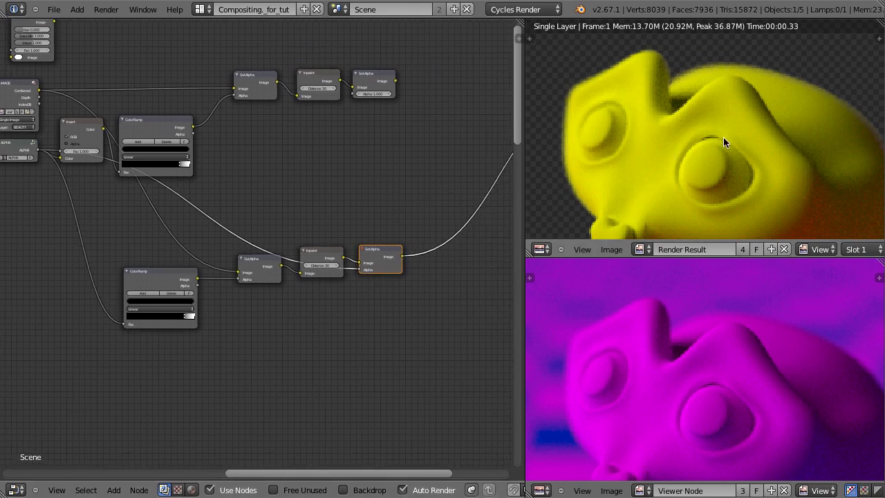
pyautogui.keyDown('shift'); pyautogui.scroll(2, 60, 67); pyautogui.keyUp('shift')
pyautogui.click(27, 47)
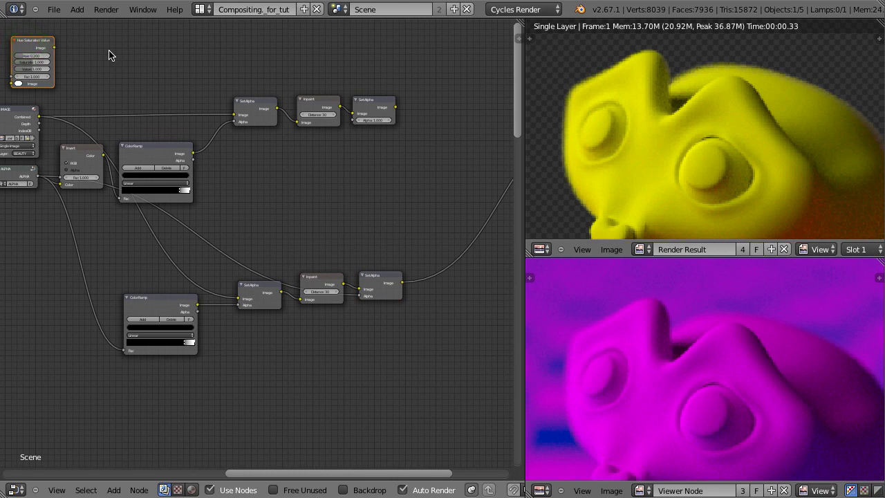
pyautogui.press('g')
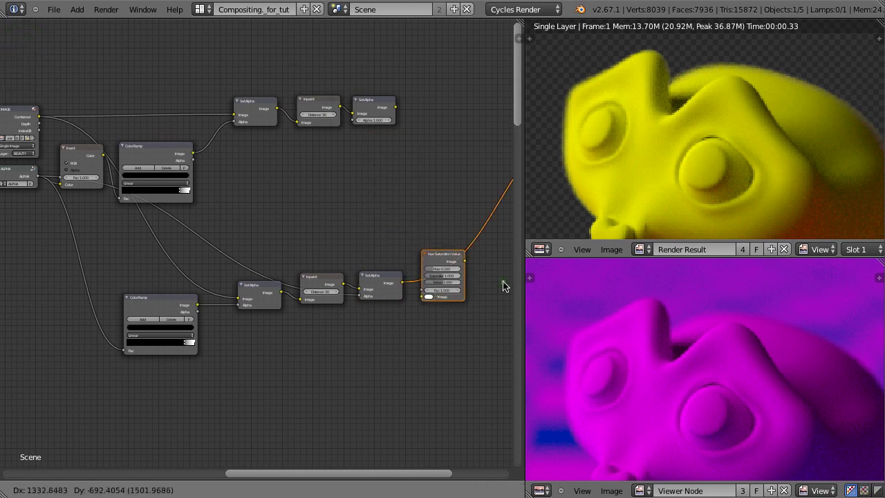
pyautogui.click(503, 281)
pyautogui.click(369, 100)
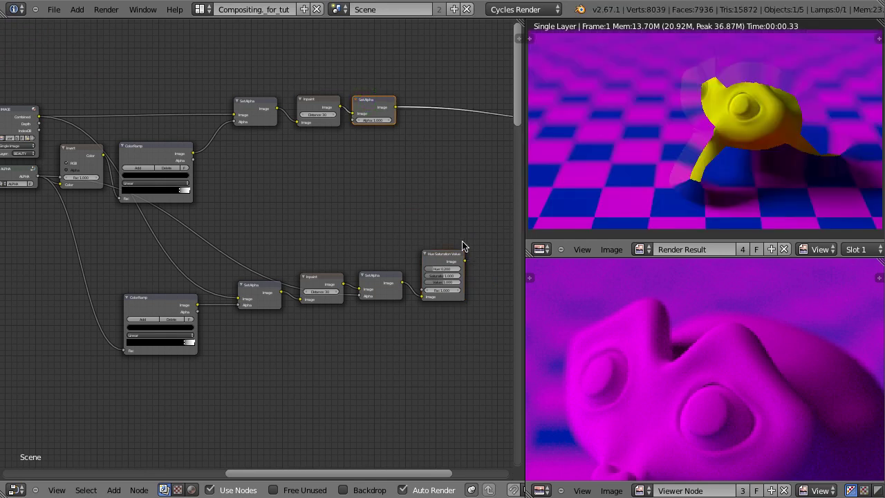
pyautogui.keyDown('ctrl'); pyautogui.keyDown('shift'); pyautogui.click(440, 257); pyautogui.keyUp('shift'); pyautogui.keyUp('ctrl')
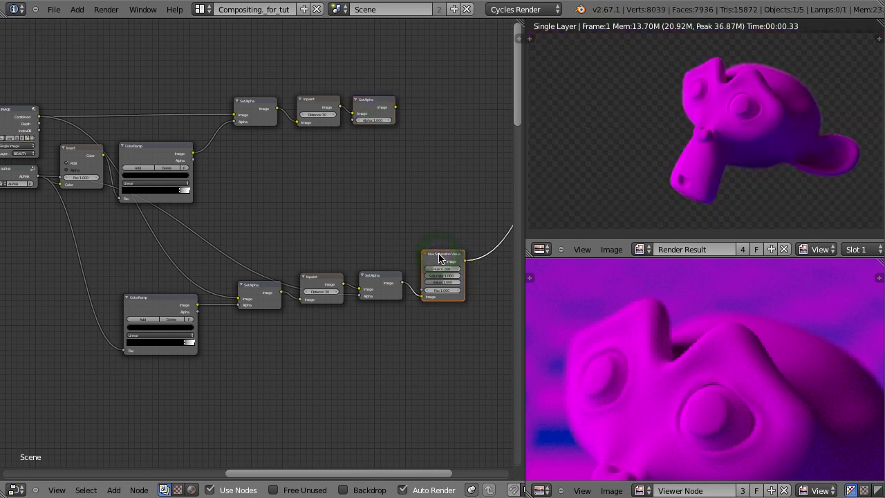
# Move the Composite node farther away from the Hue Saturation Value node to make room between them
pyautogui.keyDown('ctrl'); pyautogui.hscroll(5, 445, 223); pyautogui.keyUp('ctrl')
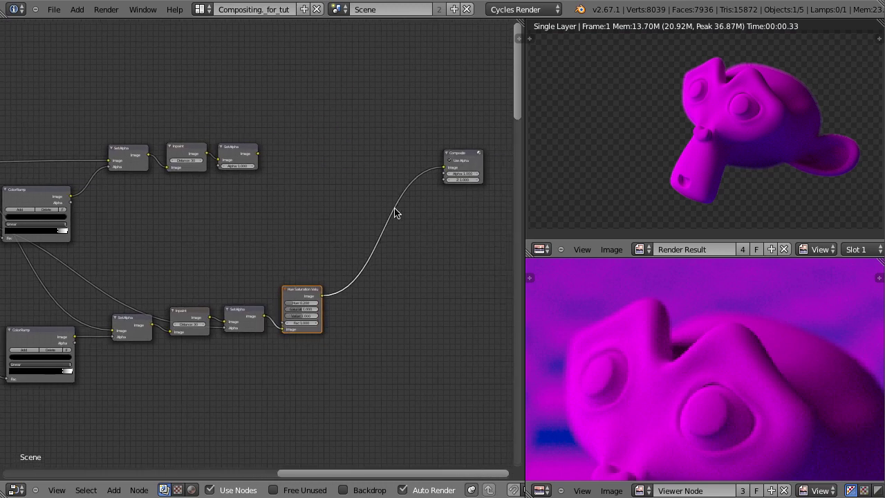
pyautogui.click(458, 152)
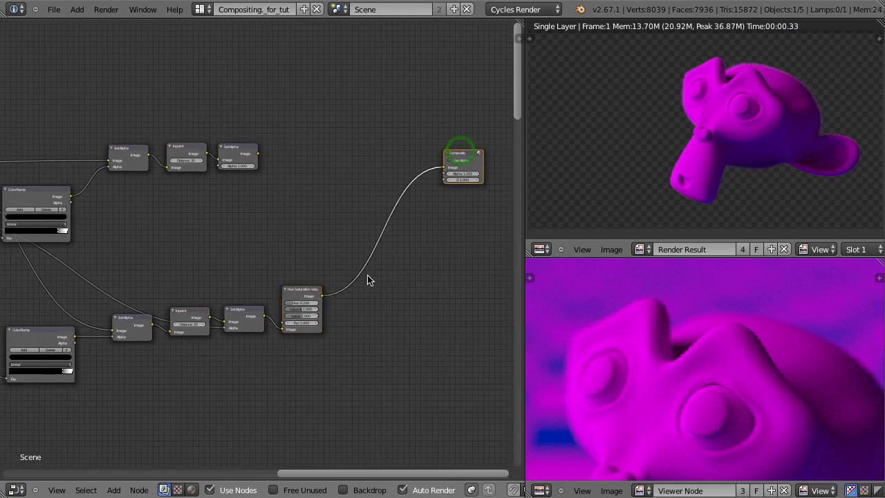
pyautogui.press('g')
pyautogui.click(471, 292)
# Add an Alpha Over node and place it between the end of the upper branch and the Composite node
pyautogui.hotkey('shift', 'a')
pyautogui.moveTo(310, 225)
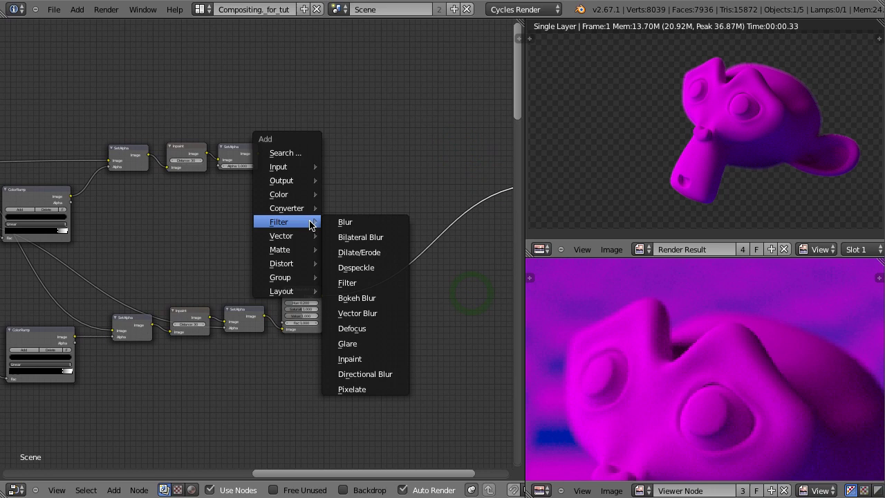
pyautogui.moveTo(299, 196)
pyautogui.click(389, 206)
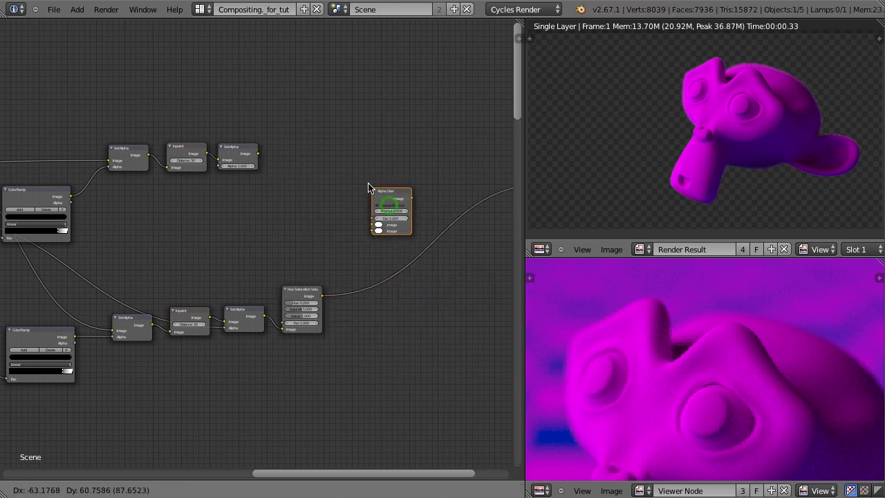
pyautogui.click(401, 169)
# Link the upper branch's last Set Alpha and the Hue Saturation Value node to Alpha Over's Image inputs, and output it to Composite
pyautogui.click(235, 152)
pyautogui.keyDown('shift'); pyautogui.click(391, 151); pyautogui.keyUp('shift')
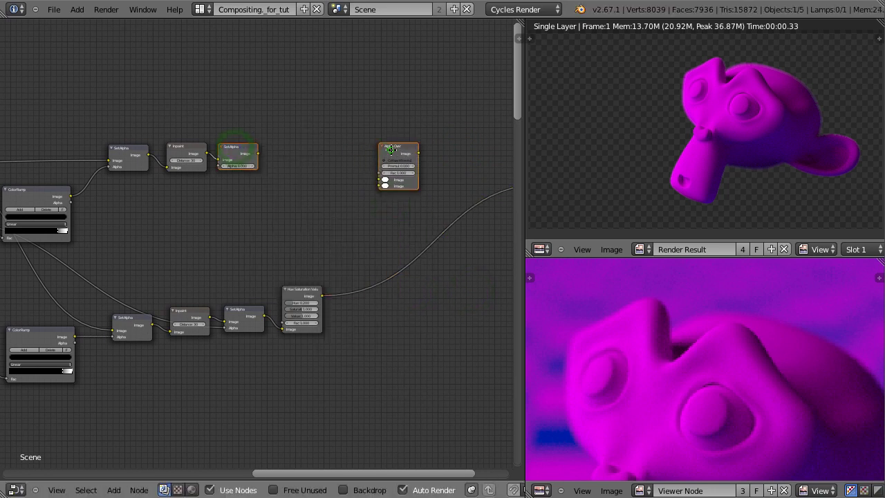
pyautogui.press('f')
pyautogui.click(300, 296)
pyautogui.keyDown('shift'); pyautogui.click(401, 159); pyautogui.keyUp('shift')
pyautogui.press('f')
pyautogui.click(400, 152)
pyautogui.press('f')
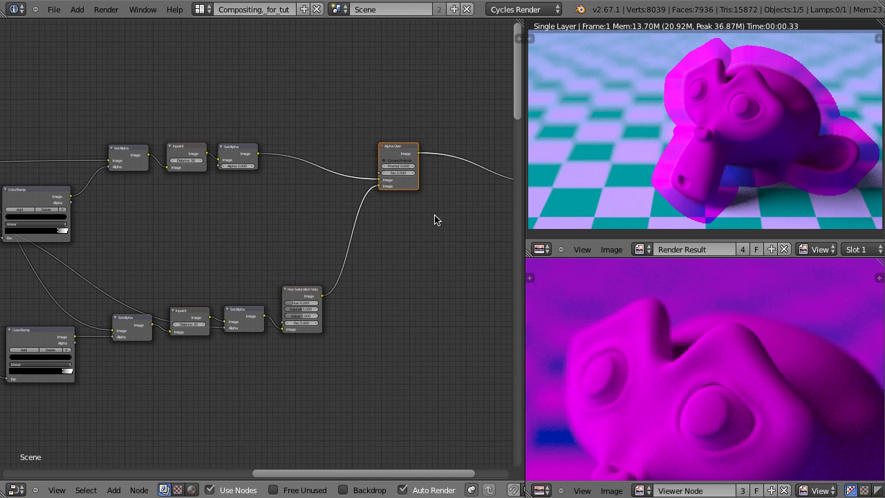
# Enable Convert Premul on the Alpha Over node and check the combined render
pyautogui.scroll(3, 338, 221)
pyautogui.keyDown('shift'); pyautogui.moveTo(384, 170); pyautogui.dragTo(318, 233, button='middle'); pyautogui.keyUp('shift')
pyautogui.scroll(2, 318, 233)
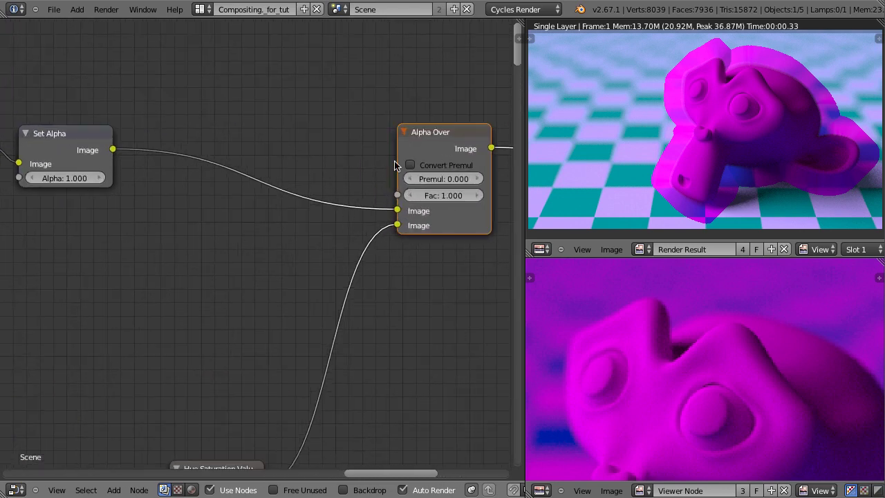
pyautogui.click(409, 166)
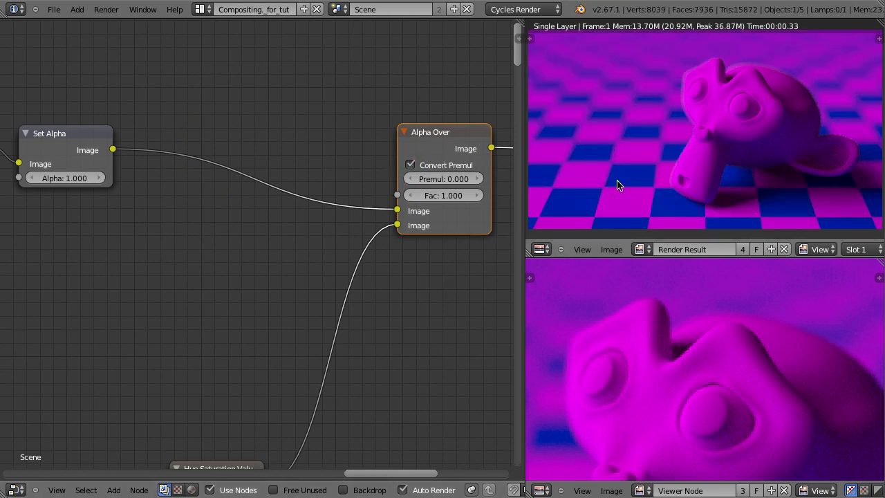
pyautogui.scroll(-2, 421, 311)
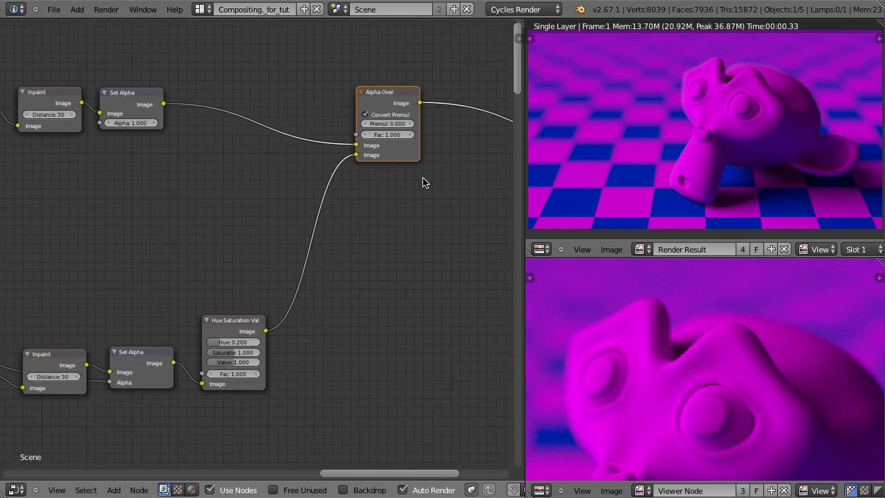
# Add a Mix node and place it below the Alpha Over node
pyautogui.hotkey('shift', 'a')
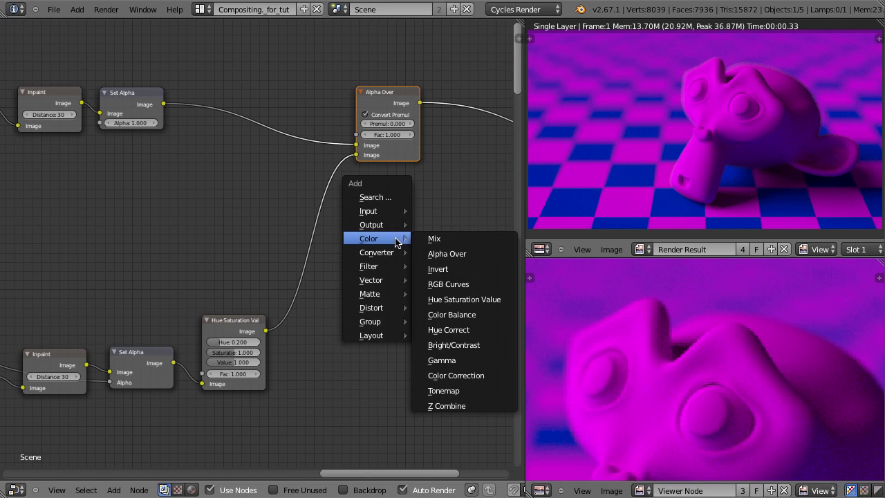
pyautogui.click(419, 238)
pyautogui.click(358, 244)
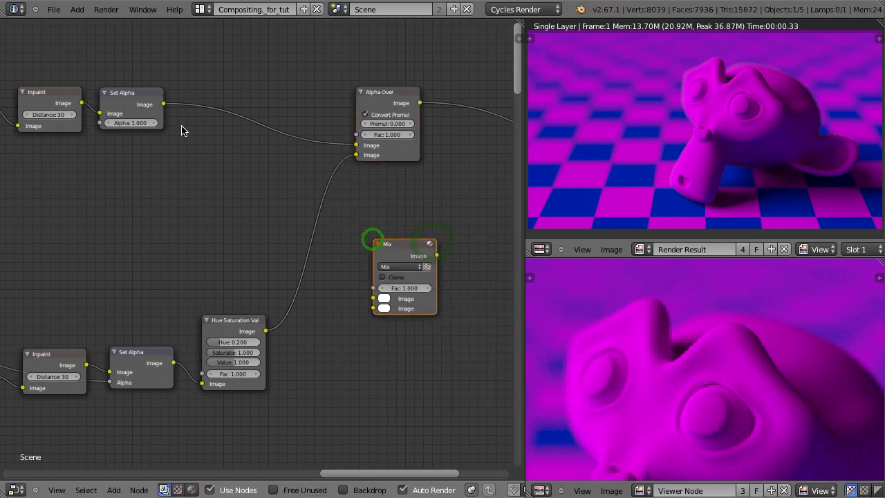
# Link the upper branch's last Set Alpha and the Hue Saturation Value node to Mix's Image inputs, and output Mix to Composite
pyautogui.click(157, 117)
pyautogui.keyDown('shift'); pyautogui.click(406, 247); pyautogui.keyUp('shift')
pyautogui.press('f')
pyautogui.click(408, 249)
pyautogui.keyDown('shift'); pyautogui.click(233, 320); pyautogui.keyUp('shift')
pyautogui.press('f')
pyautogui.keyDown('ctrl'); pyautogui.keyDown('shift'); pyautogui.click(408, 247); pyautogui.keyUp('shift'); pyautogui.keyUp('ctrl')
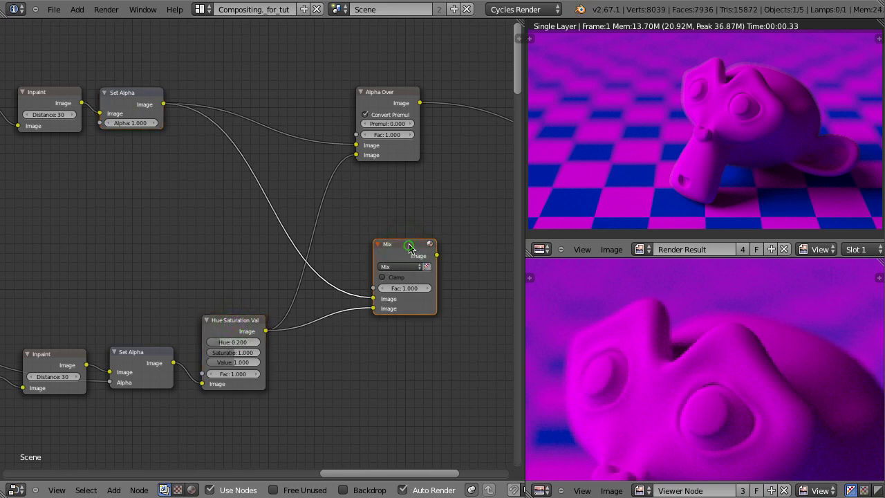
# Make the Mix node include the second input's alpha, and inspect the monkey's edges in the render result
pyautogui.scroll(1, 451, 293)
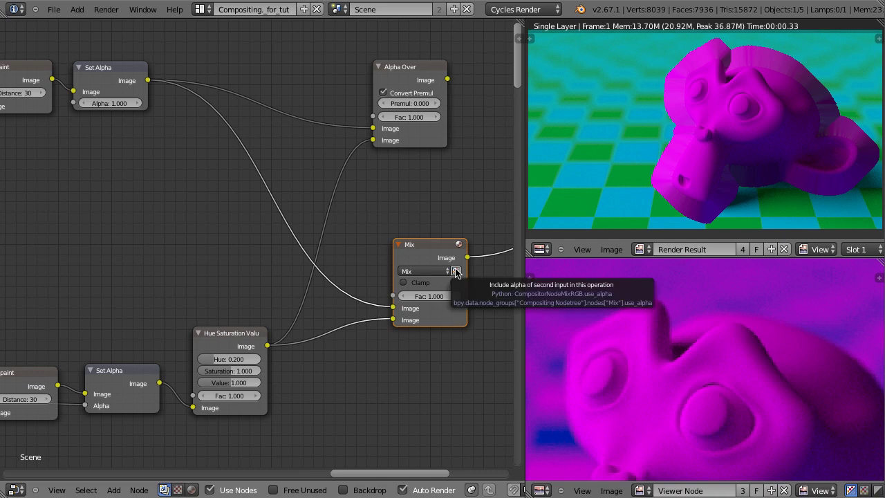
pyautogui.click(456, 271)
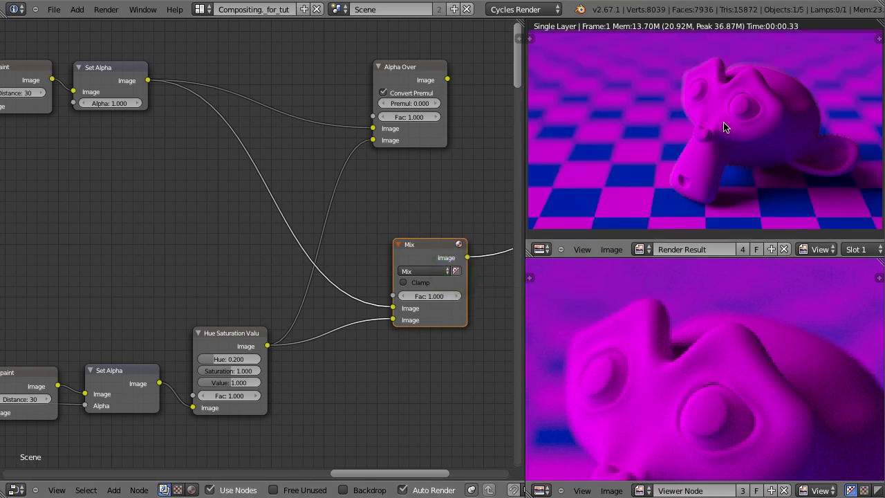
pyautogui.moveTo(424, 185); pyautogui.dragTo(363, 181, button='middle')
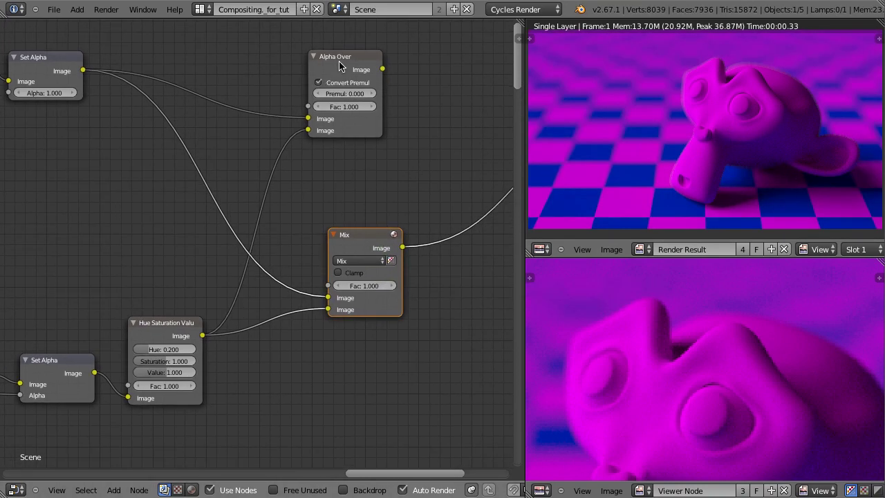
pyautogui.scroll(5, 761, 124)
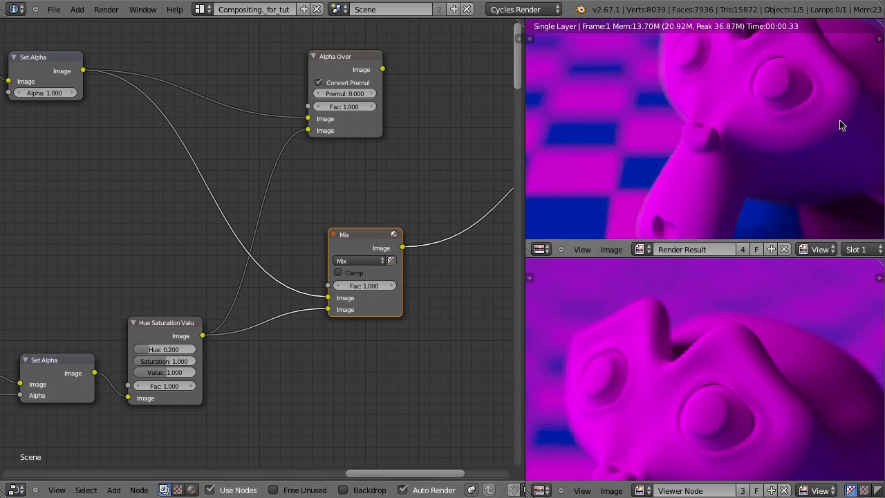
pyautogui.moveTo(804, 99); pyautogui.dragTo(717, 171, button='middle')
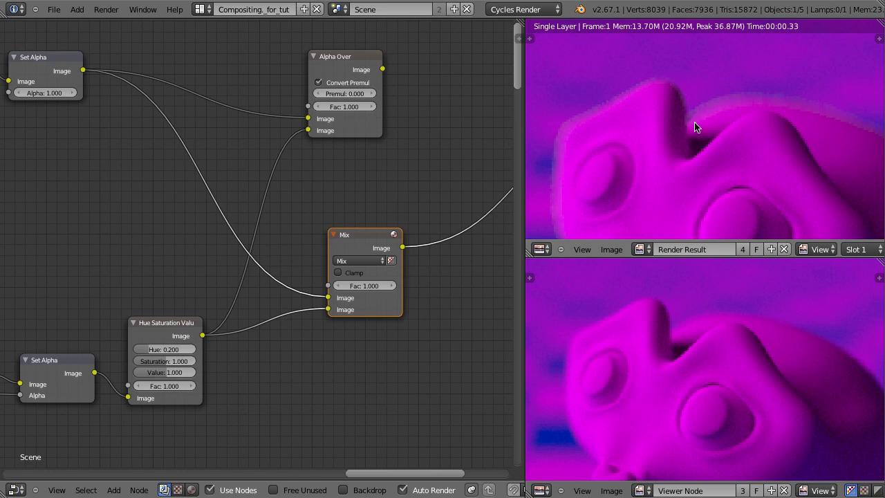
pyautogui.scroll(-2, 770, 162)
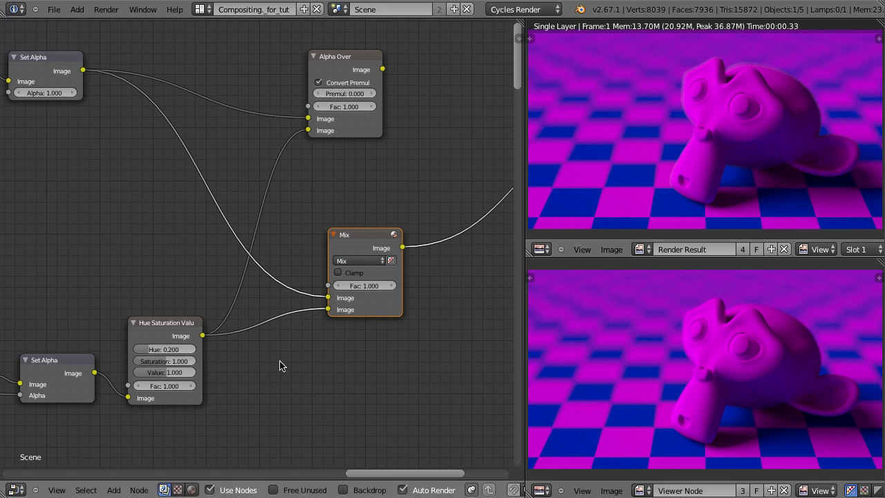
# Set the Hue Saturation Value node's hue to 0.7
pyautogui.click(165, 323)
pyautogui.click(148, 350)
pyautogui.write('0.7')
pyautogui.press('Return')
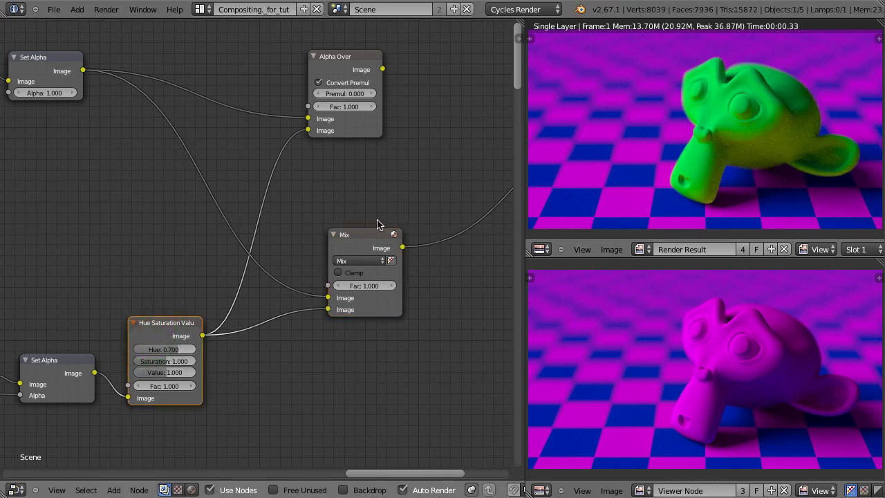
# Set the Hue Saturation Value node's value to 0.327 and its saturation to 0.600
pyautogui.moveTo(173, 372); pyautogui.dragTo(163, 374)
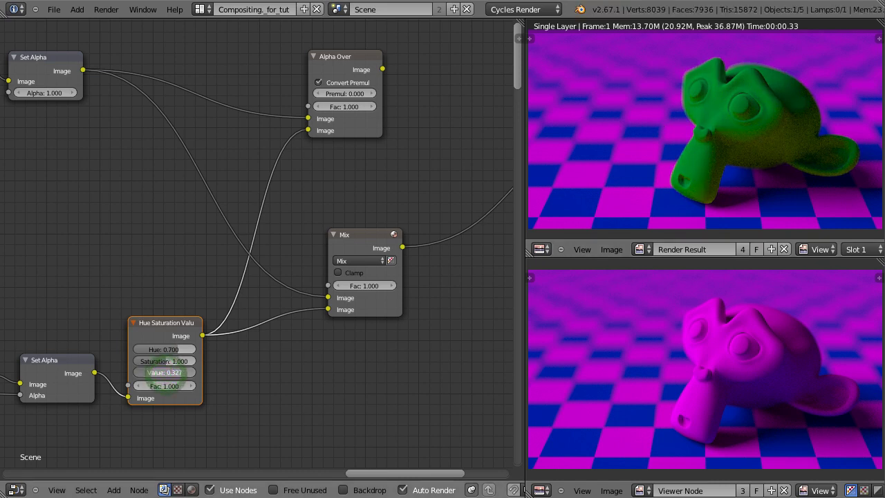
pyautogui.moveTo(174, 361); pyautogui.dragTo(168, 361)
pyautogui.click(169, 361)
pyautogui.write('0.609')
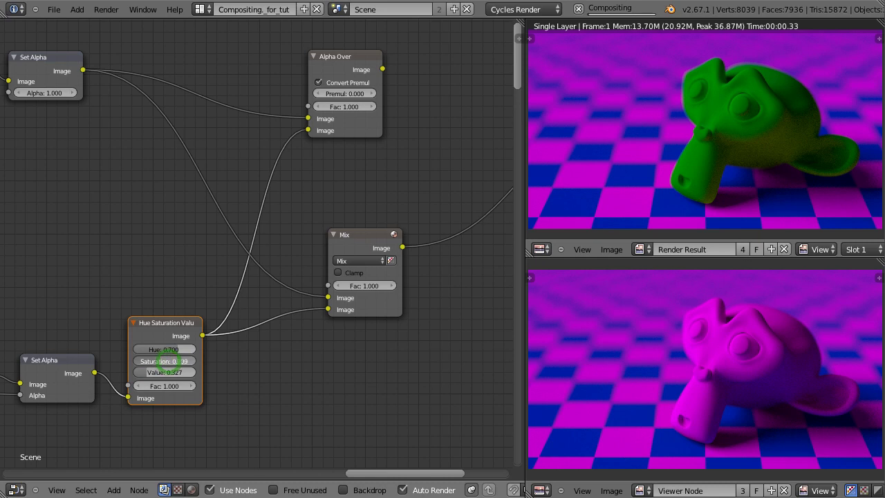
pyautogui.press('Return')
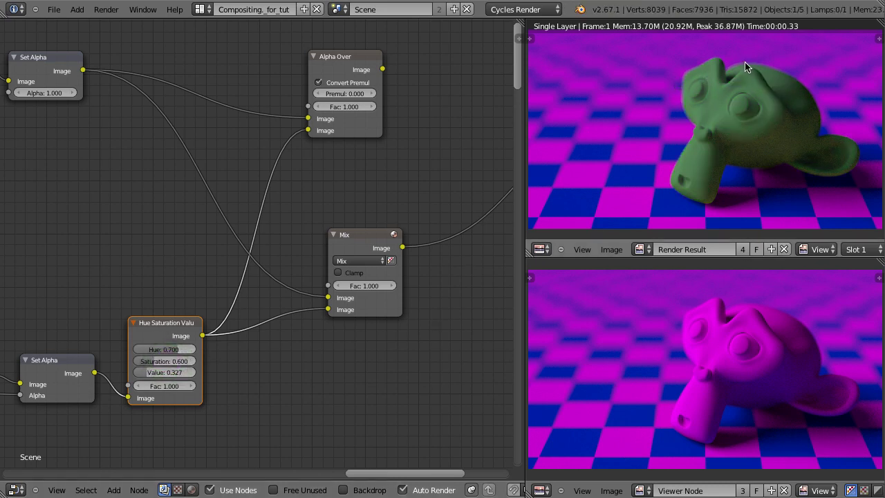
pyautogui.moveTo(166, 182); pyautogui.dragTo(305, 193, button='middle')
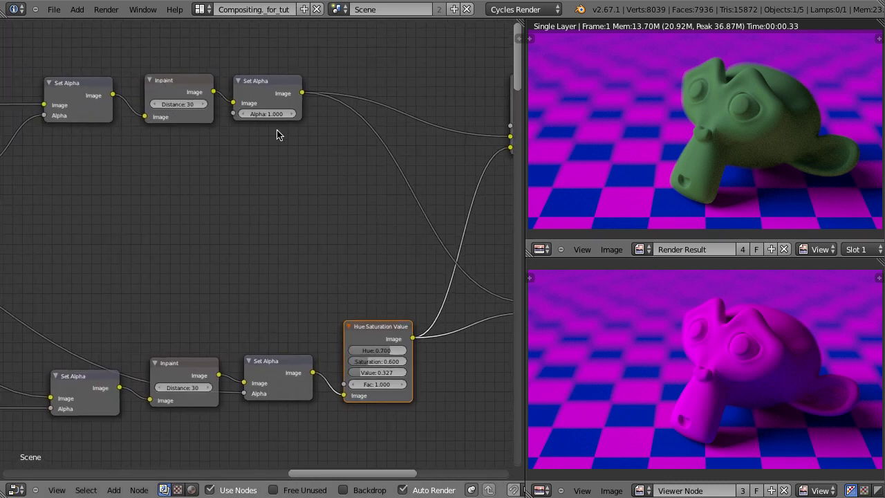